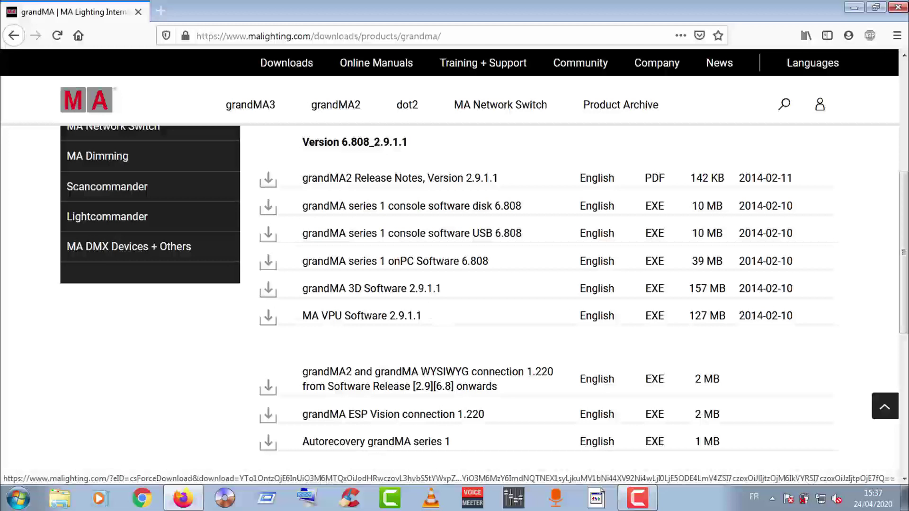
# Download grandMA 3D Software 2.9.1.1, accepting the EULA and saving the gMA3D installer file
pyautogui.click(406, 142)
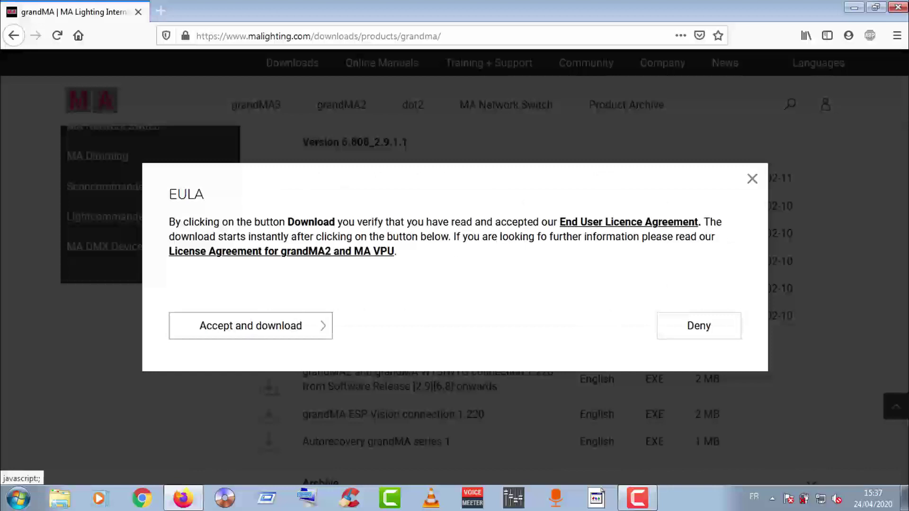
pyautogui.click(250, 326)
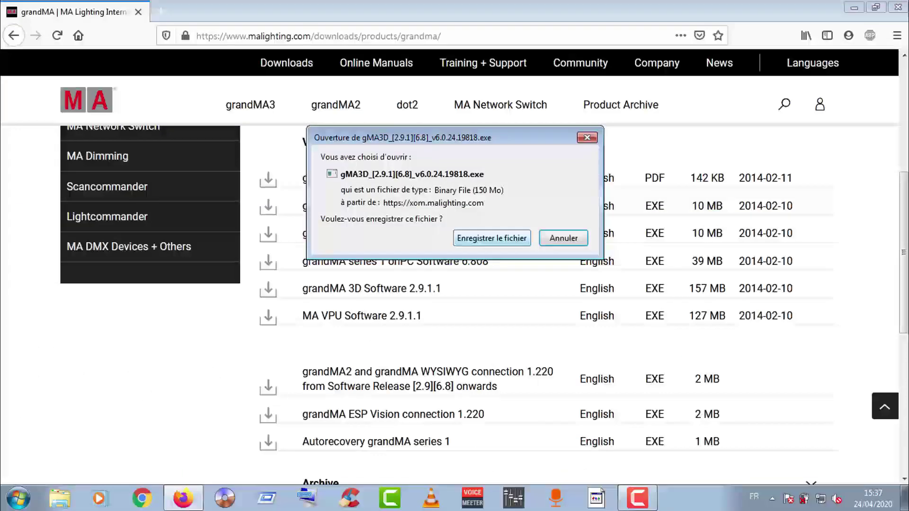
pyautogui.press('Return')
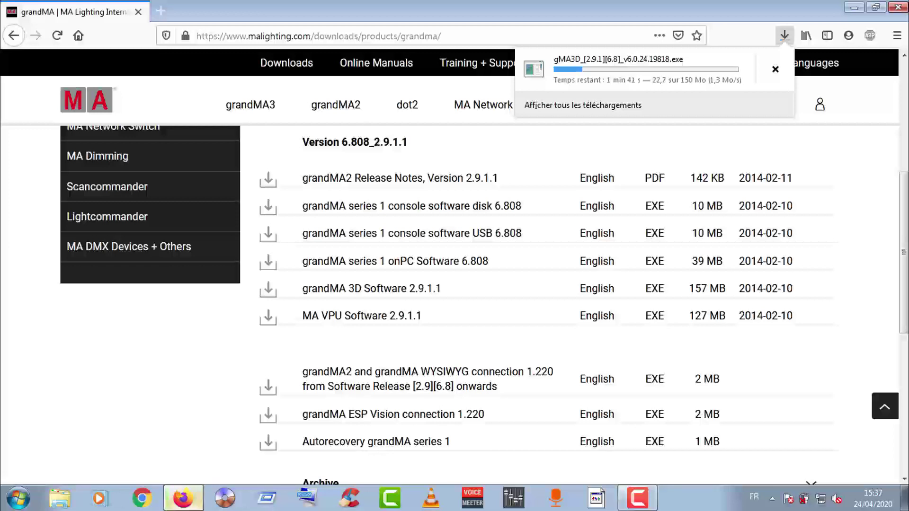
# Open the Windows Temp folder by running the command temp
pyautogui.click(19, 498)
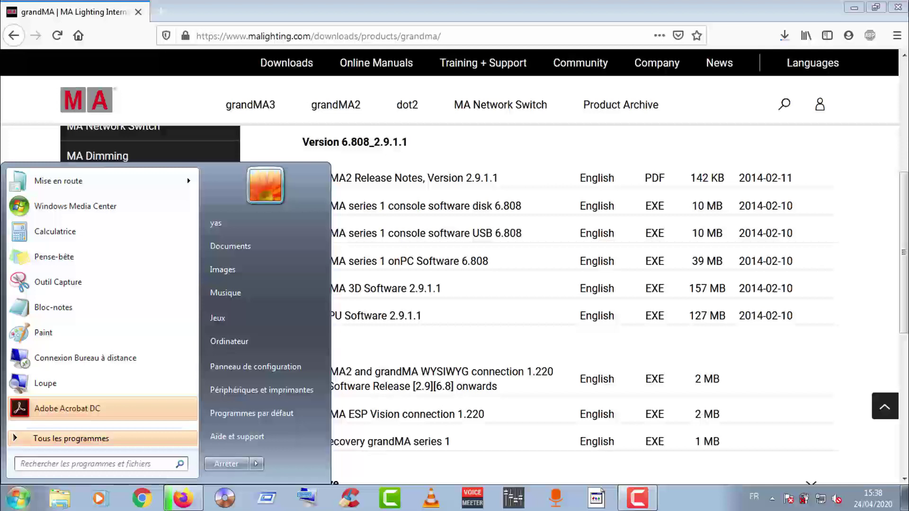
pyautogui.press('super+r')
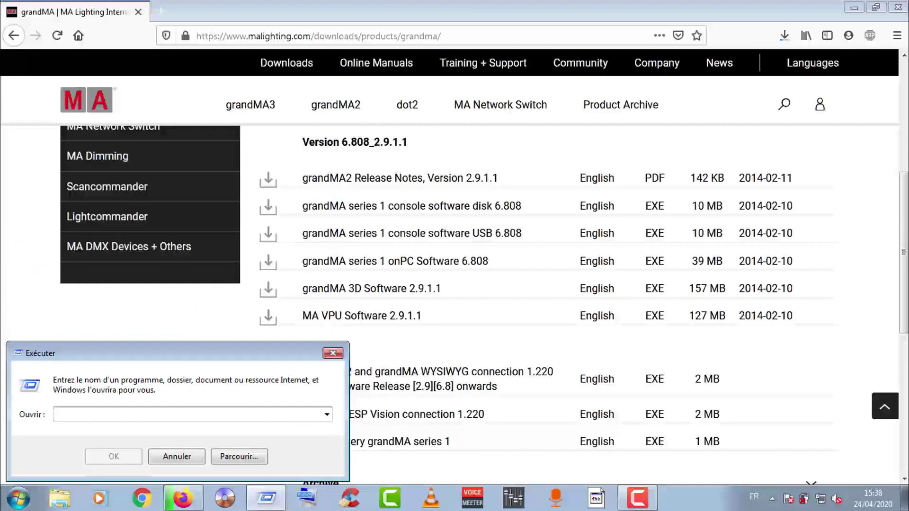
pyautogui.write('temp')
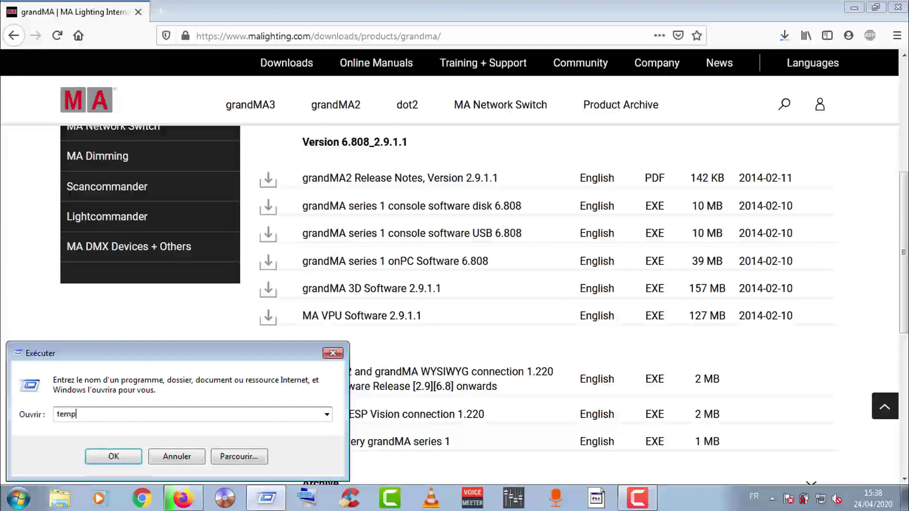
pyautogui.press('Return')
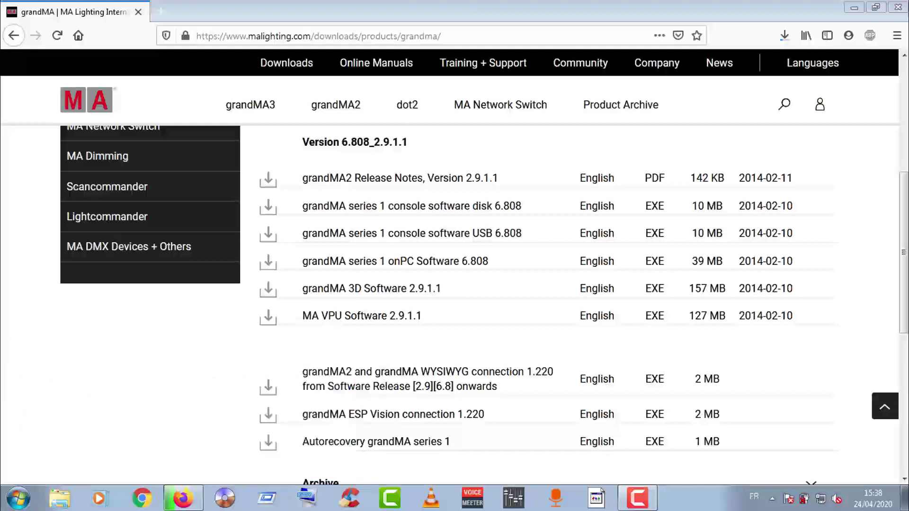
# Permanently delete all items in C:\Windows\Temp, skipping files in use and continuing with administrator rights for all protected items, and close the folder
pyautogui.moveTo(169, 204); pyautogui.dragTo(154, 83)
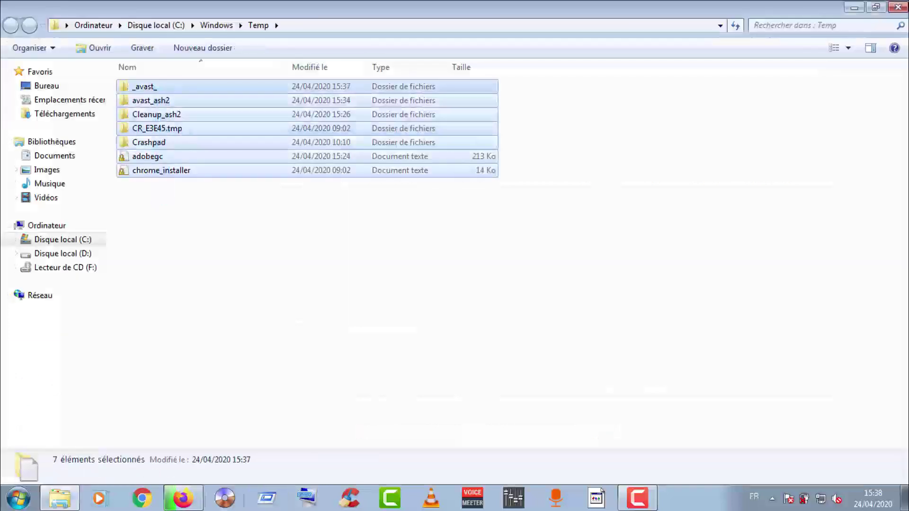
pyautogui.hotkey('shift', 'Delete')
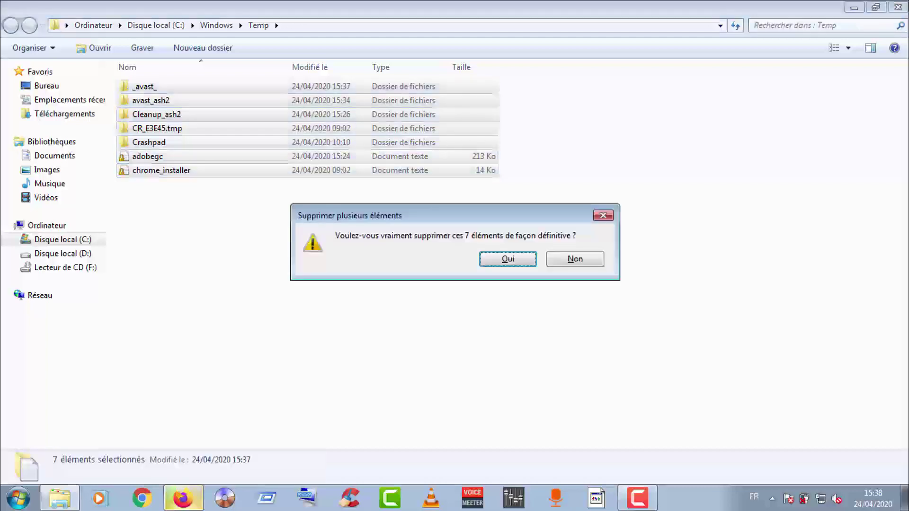
pyautogui.press('Return')
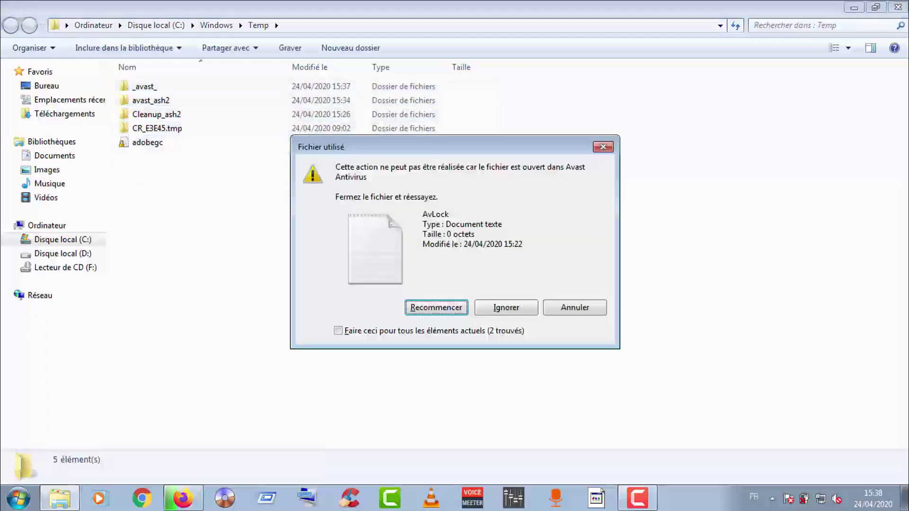
pyautogui.press('i')
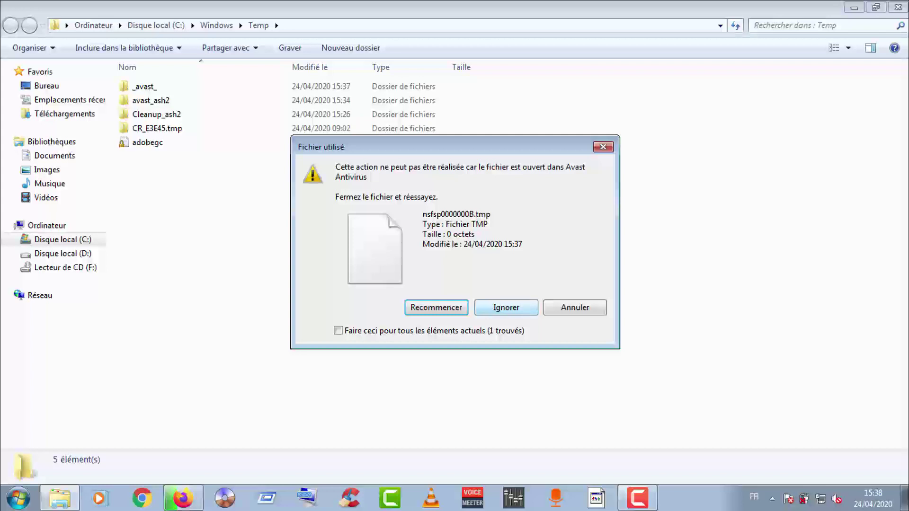
pyautogui.press('i')
pyautogui.press('i')
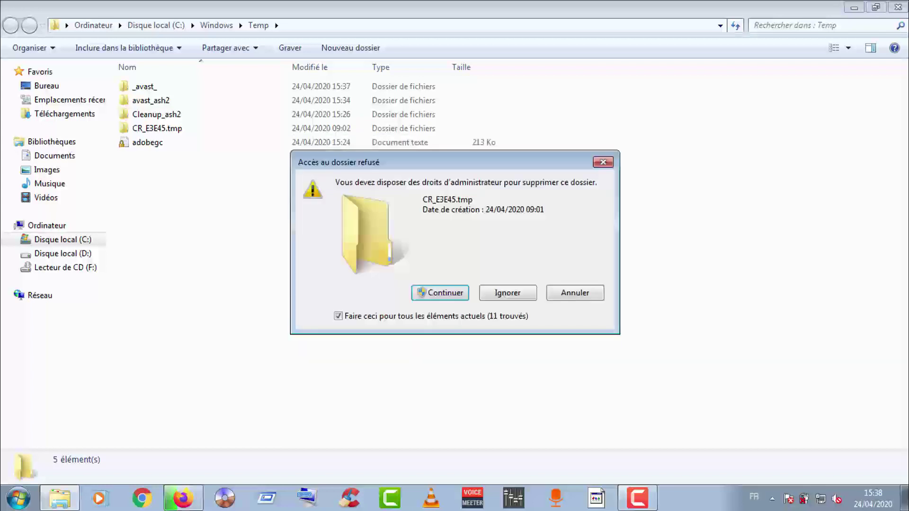
pyautogui.press('Return')
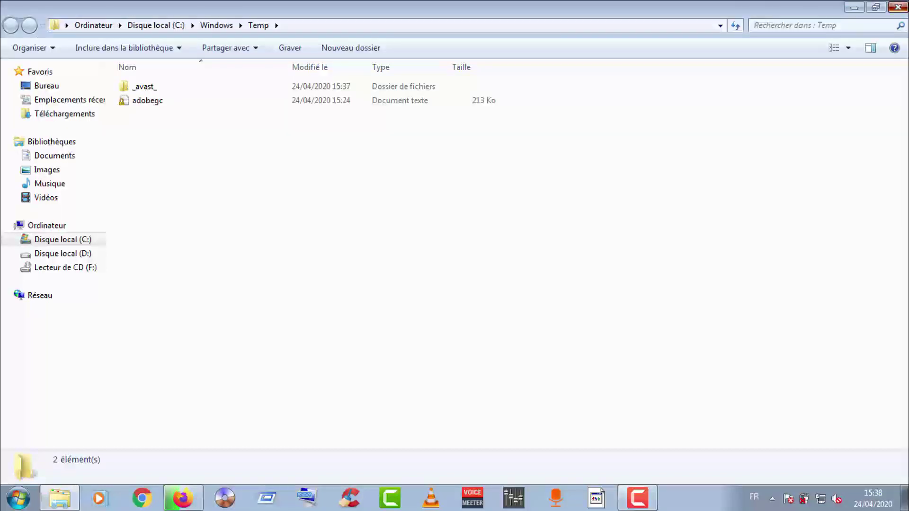
pyautogui.click(898, 6)
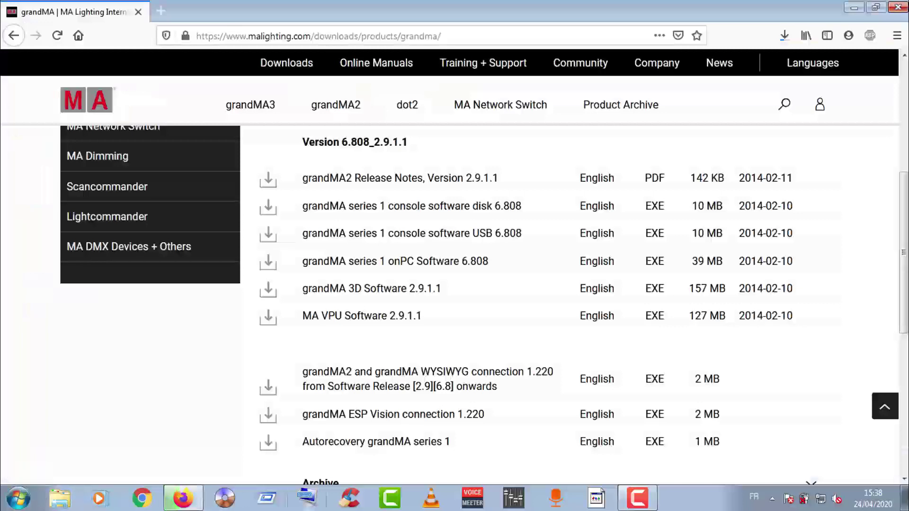
# Open the user's AppData\Local\Temp folder by running %temp%
pyautogui.press('super+r')
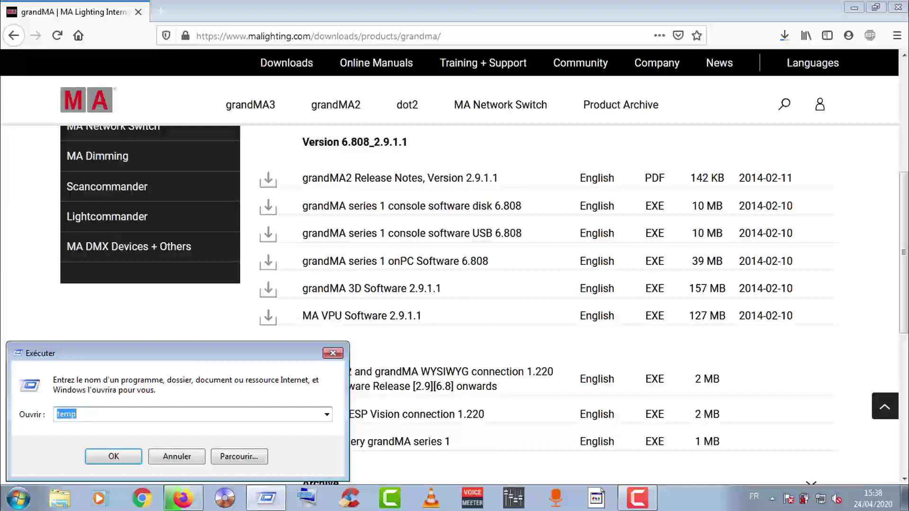
pyautogui.write('%temp%')
pyautogui.press('Return')
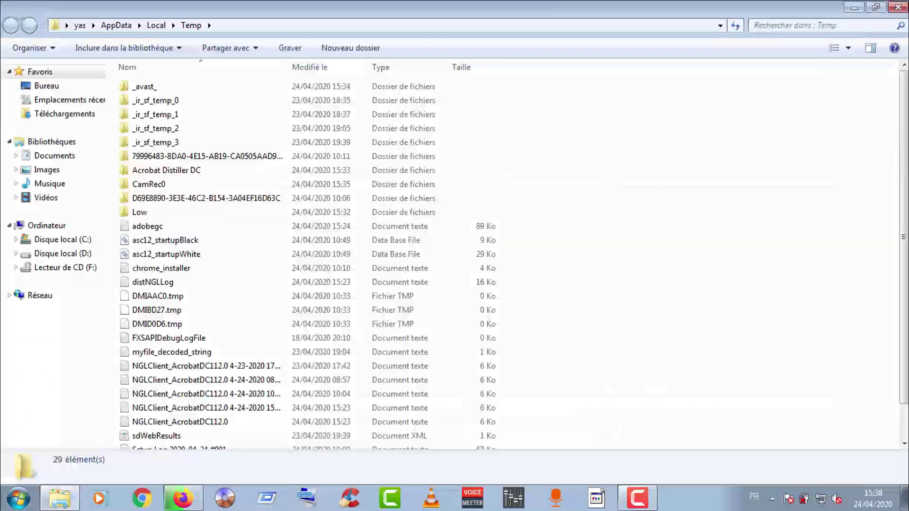
# Permanently delete everything in the user's Temp folder, skipping every file in use, and return to the browser
pyautogui.click(180, 422)
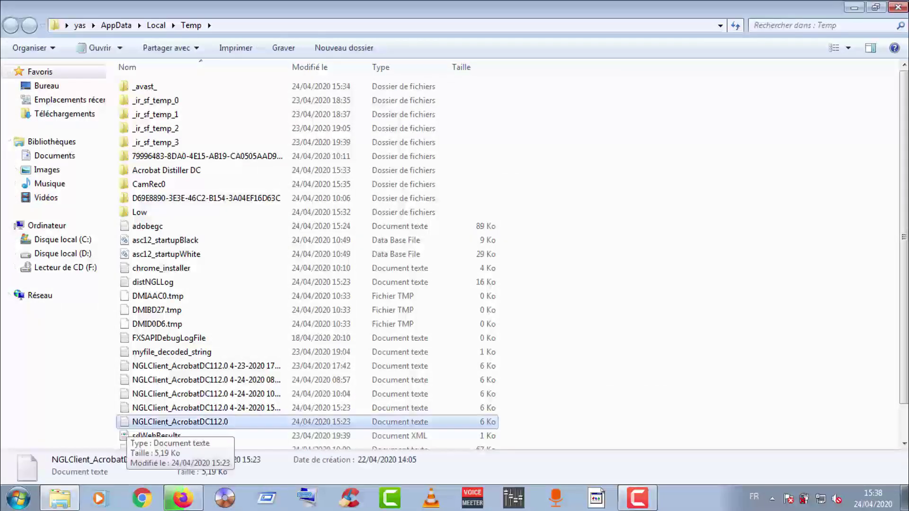
pyautogui.hotkey('ctrl', 'a')
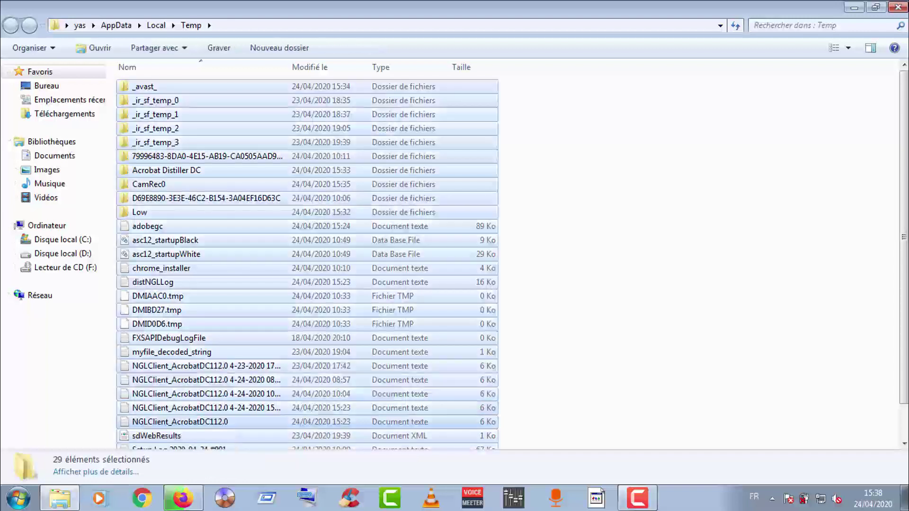
pyautogui.hotkey('shift', 'Delete')
pyautogui.press('Return')
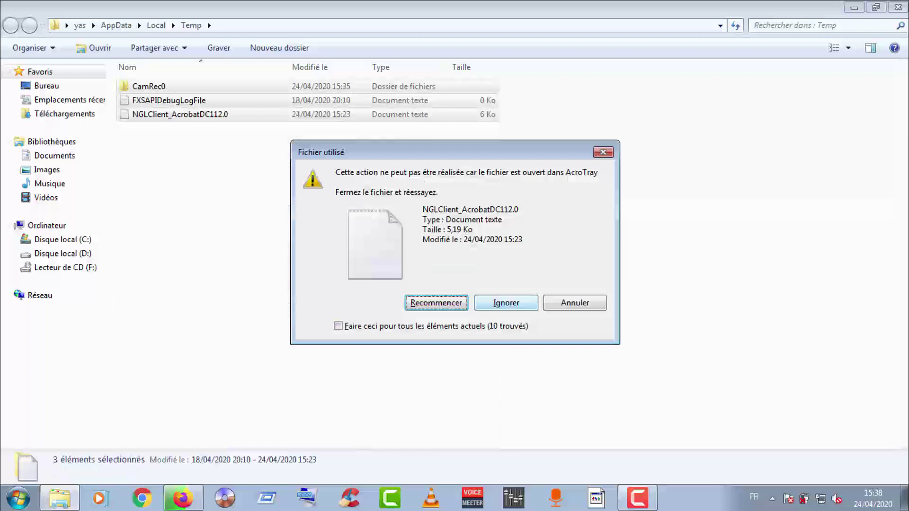
pyautogui.press('i')
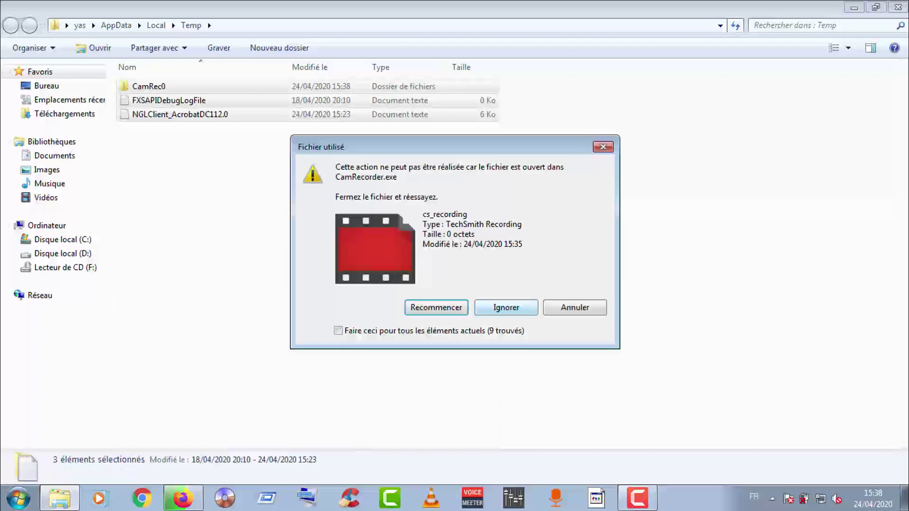
pyautogui.press('i')
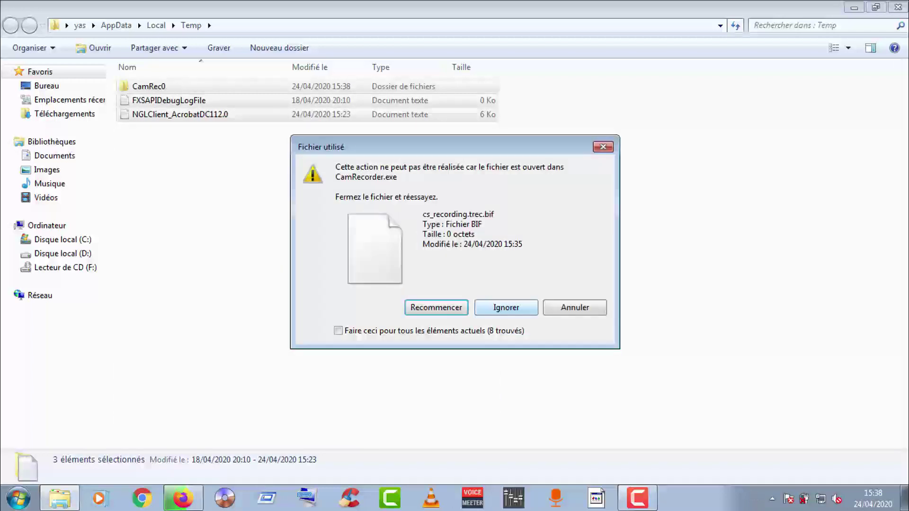
pyautogui.press('i')
pyautogui.press('i')
pyautogui.press('i')
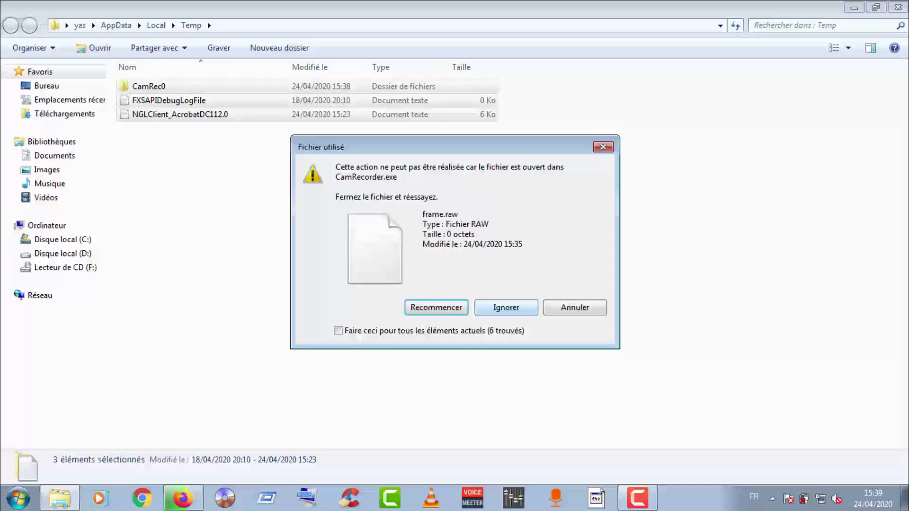
pyautogui.press('i')
pyautogui.press('i')
pyautogui.press('i')
pyautogui.press('i')
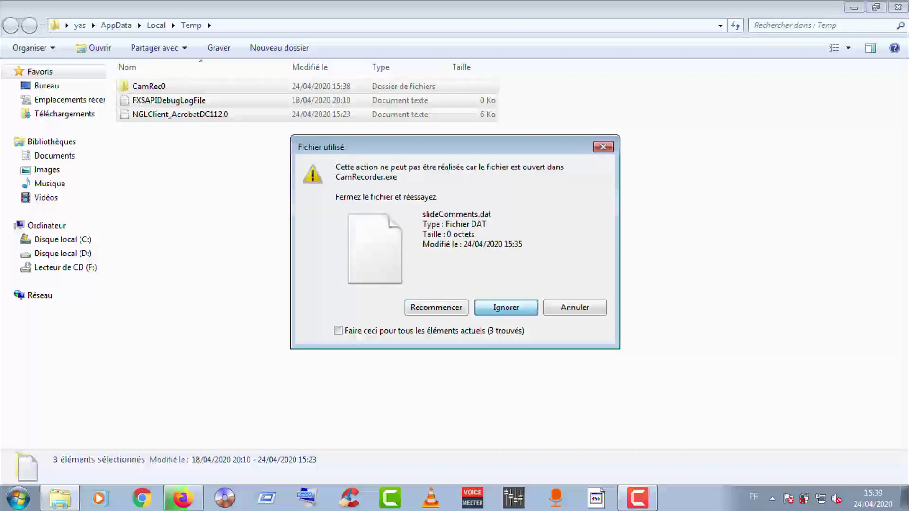
pyautogui.press('i')
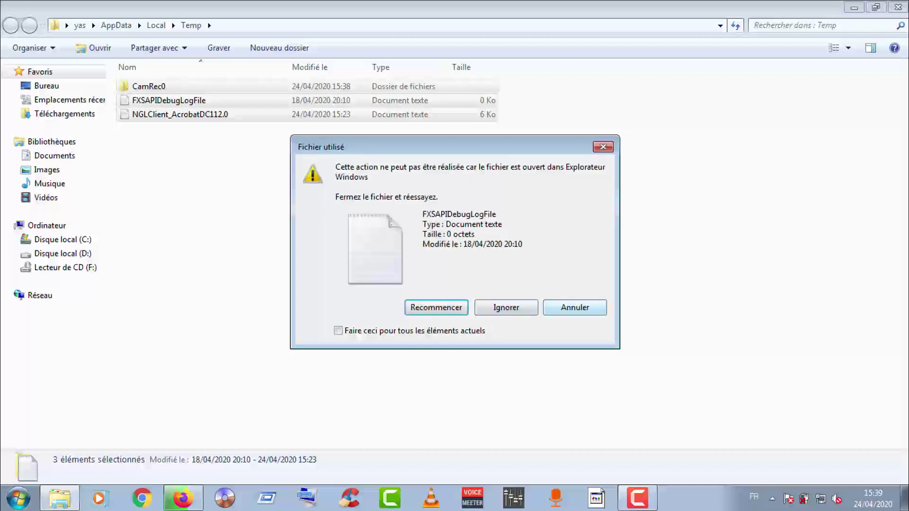
pyautogui.press('i')
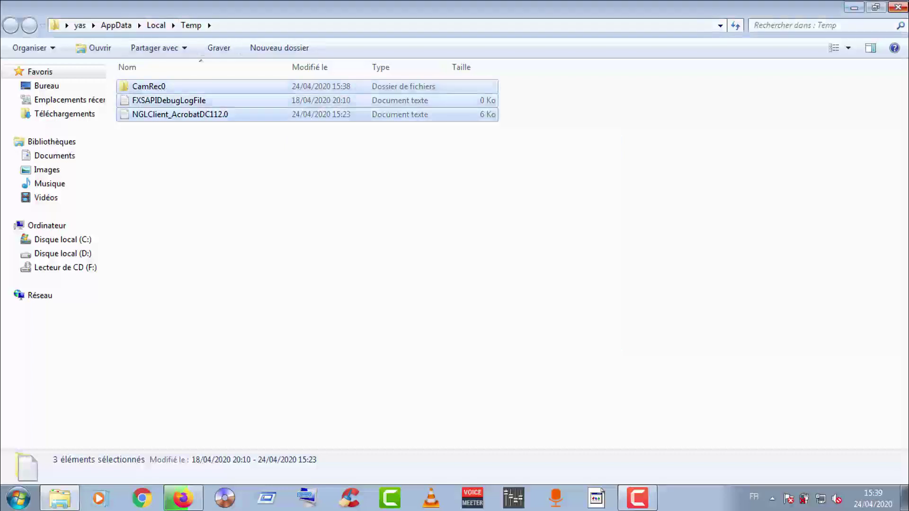
pyautogui.hotkey('alt', 'Tab')
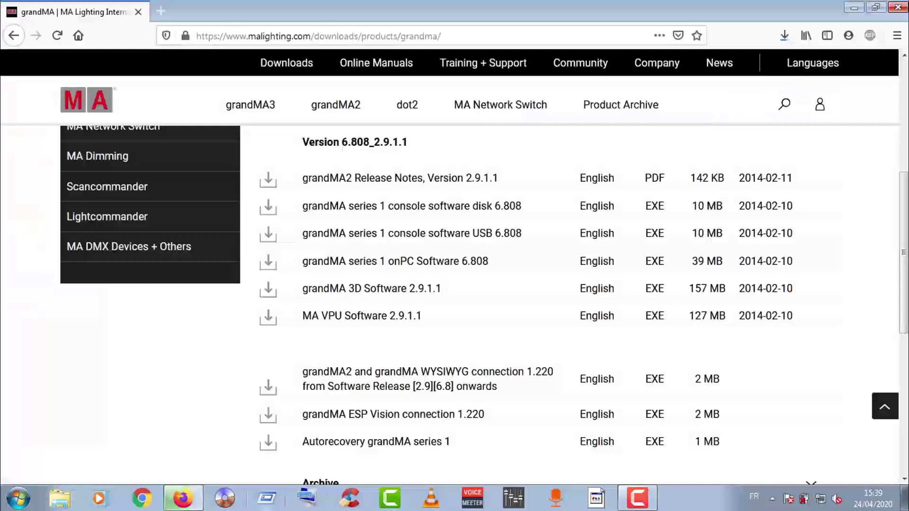
# Open the Windows Prefetch folder by running prefetch and grant permanent access to it
pyautogui.press('super+r')
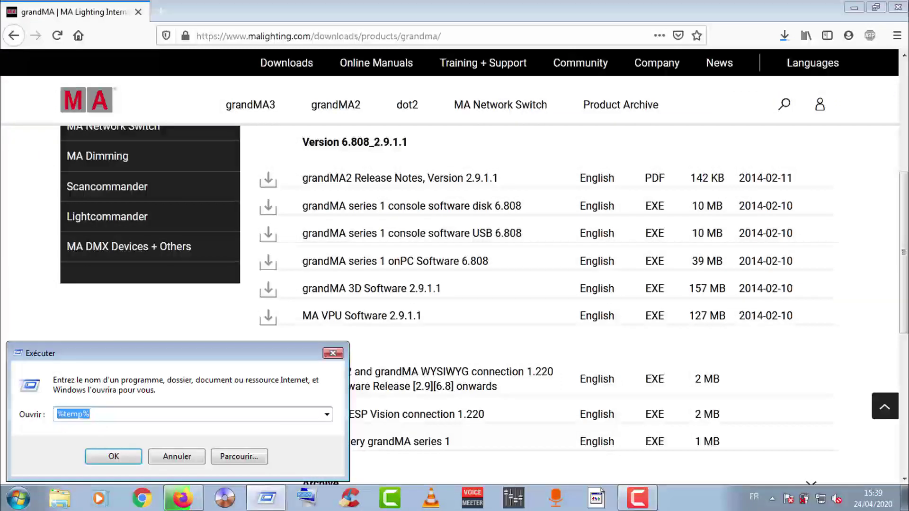
pyautogui.write('prefetch')
pyautogui.press('Return')
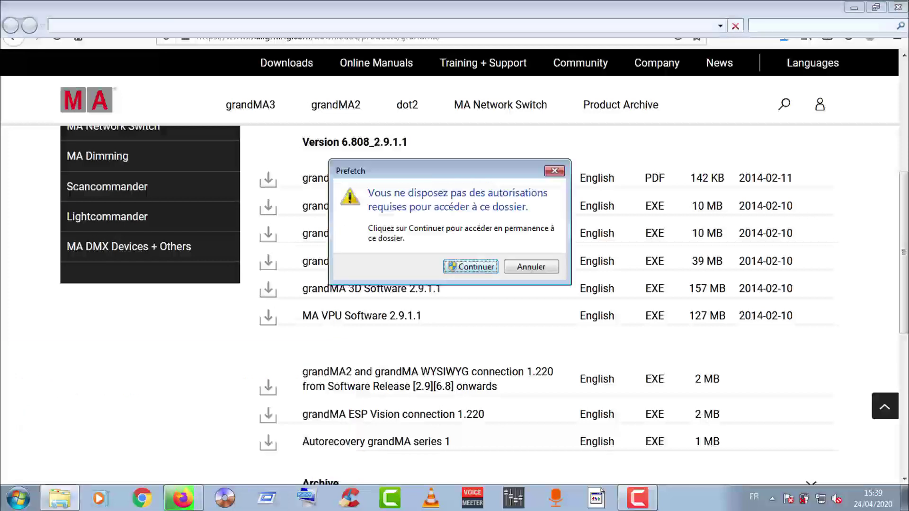
pyautogui.press('Return')
# Permanently delete all items in C:\Windows\Prefetch and close the folder
pyautogui.click(180, 295)
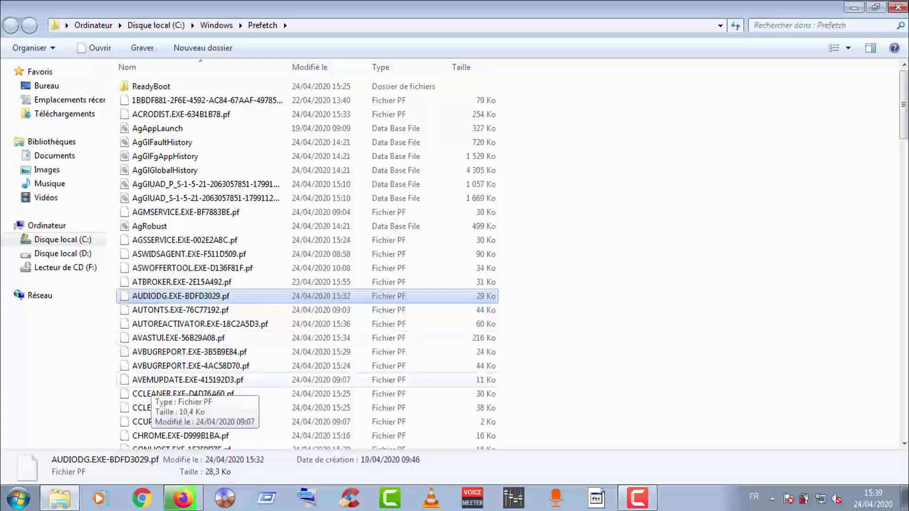
pyautogui.hotkey('ctrl', 'a')
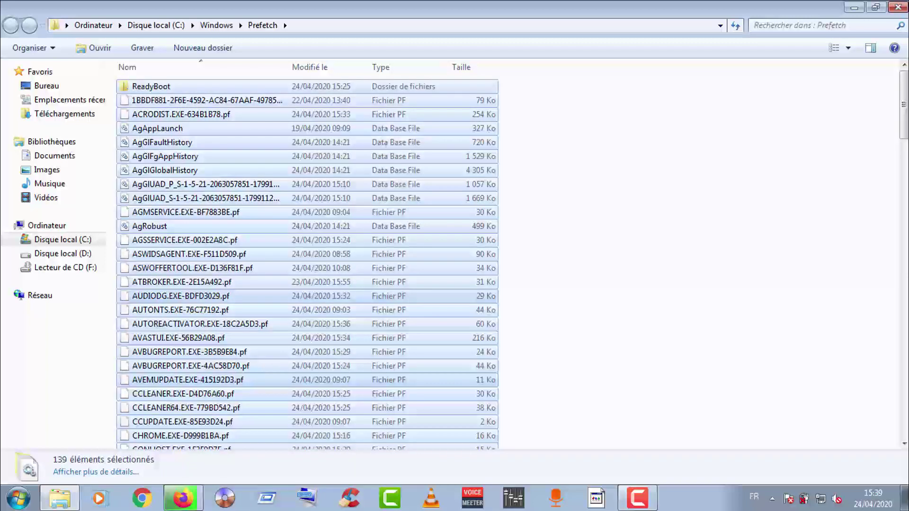
pyautogui.hotkey('shift', 'Delete')
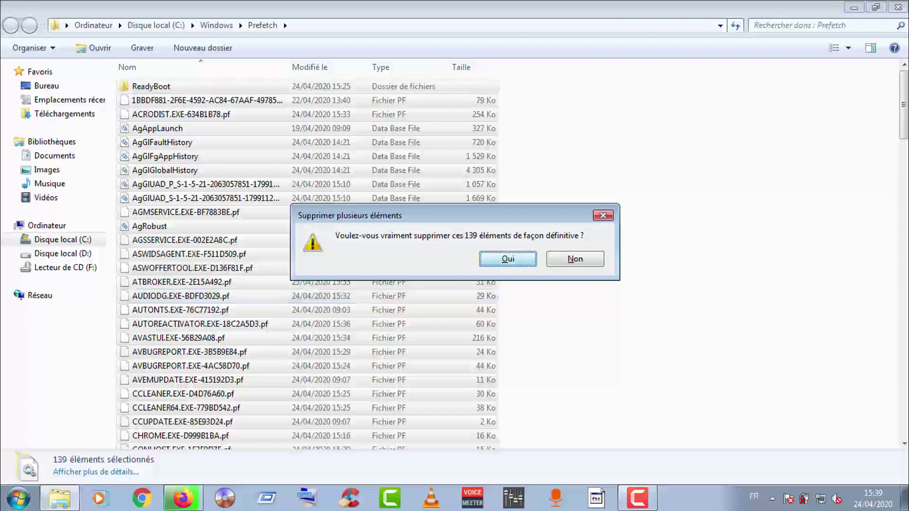
pyautogui.press('Return')
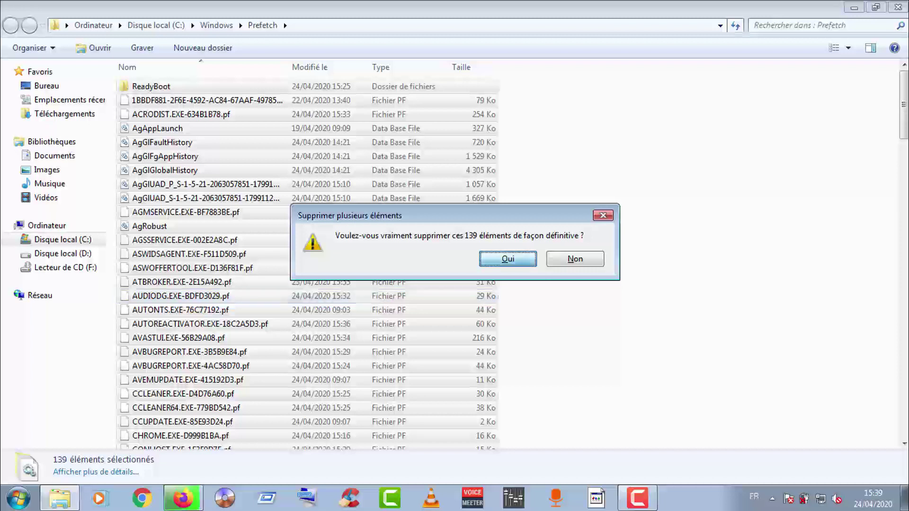
pyautogui.click(897, 6)
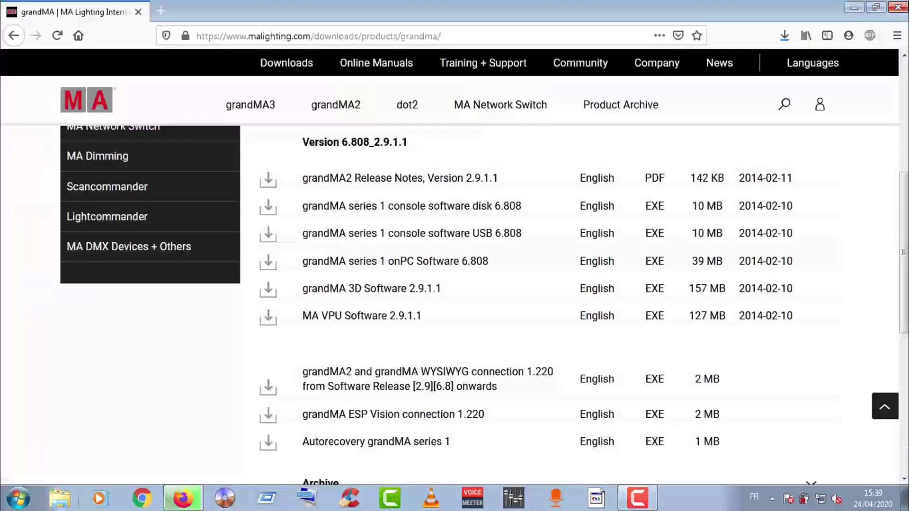
# Open the properties of local drive C: from Computer and launch Disk Cleanup for it
pyautogui.click(59, 498)
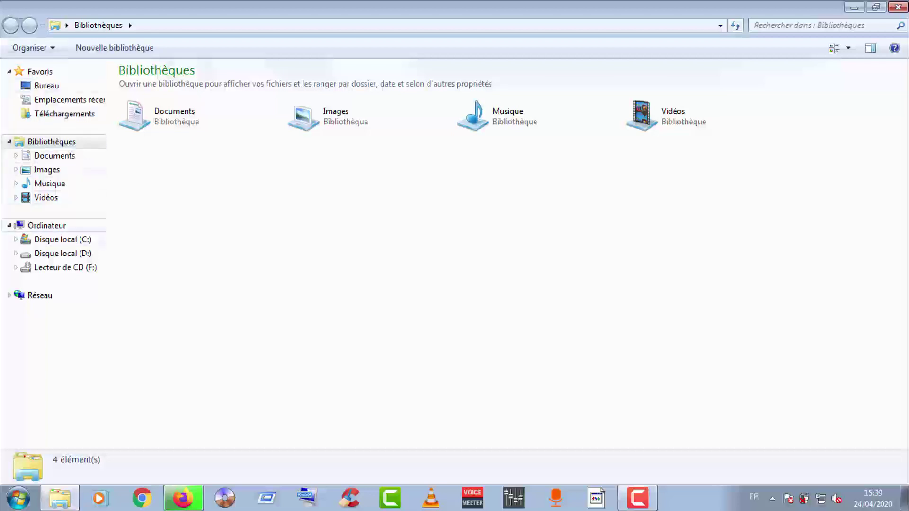
pyautogui.click(46, 225)
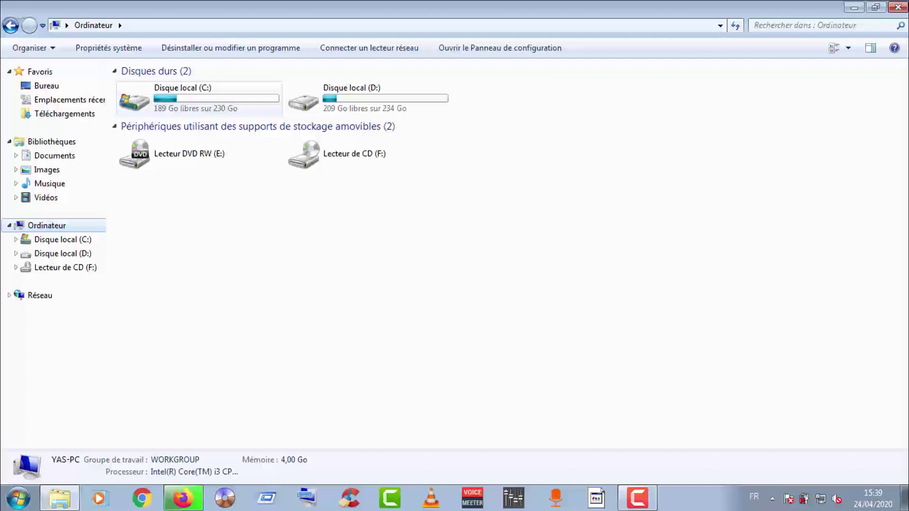
pyautogui.click(199, 98)
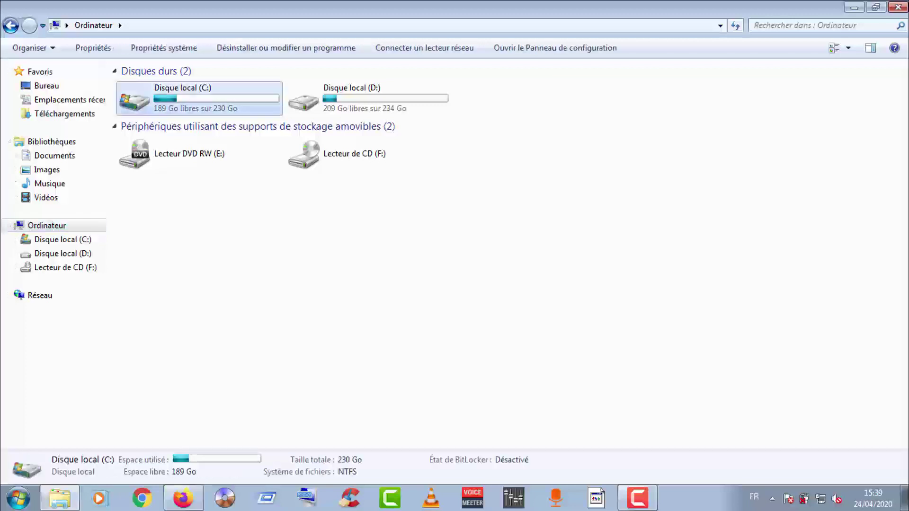
pyautogui.rightClick(186, 98)
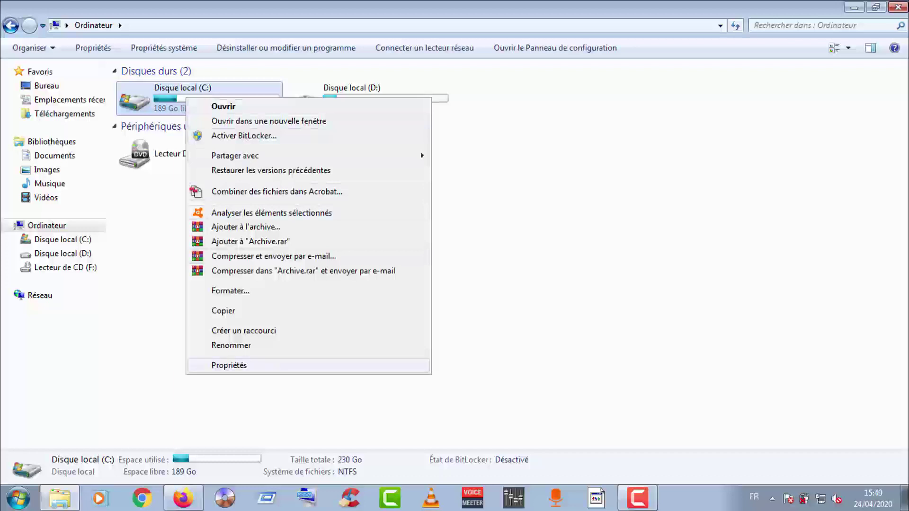
pyautogui.click(229, 365)
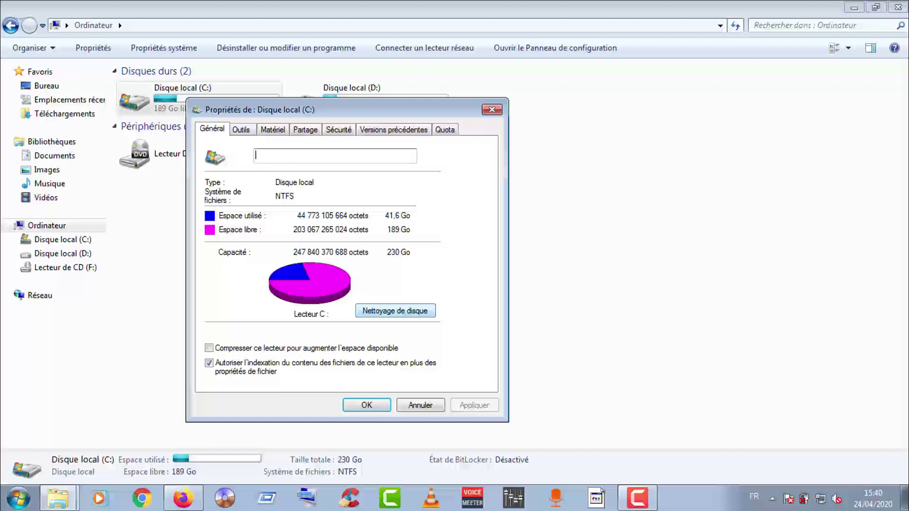
pyautogui.click(395, 310)
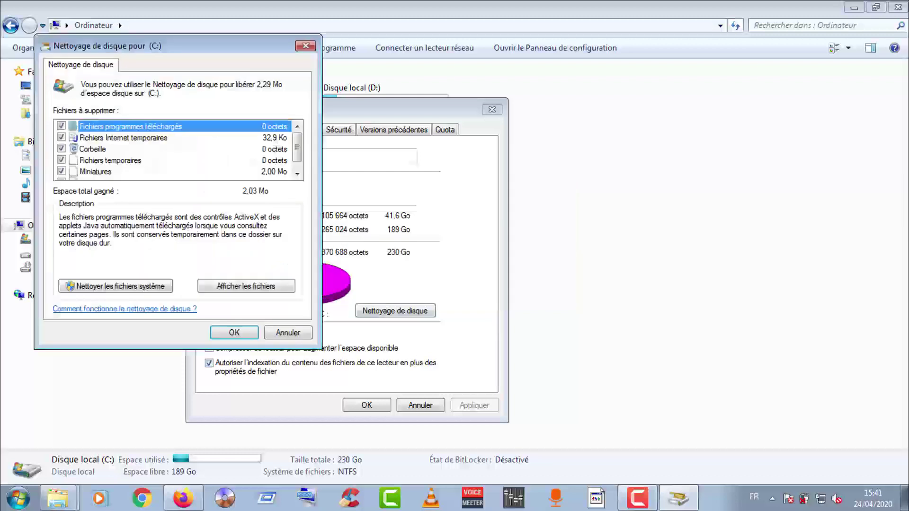
# Mark the queued error-report files for cleanup, then dismiss Disk Cleanup and close the drive properties and Explorer
pyautogui.scroll(-1, 175, 149)
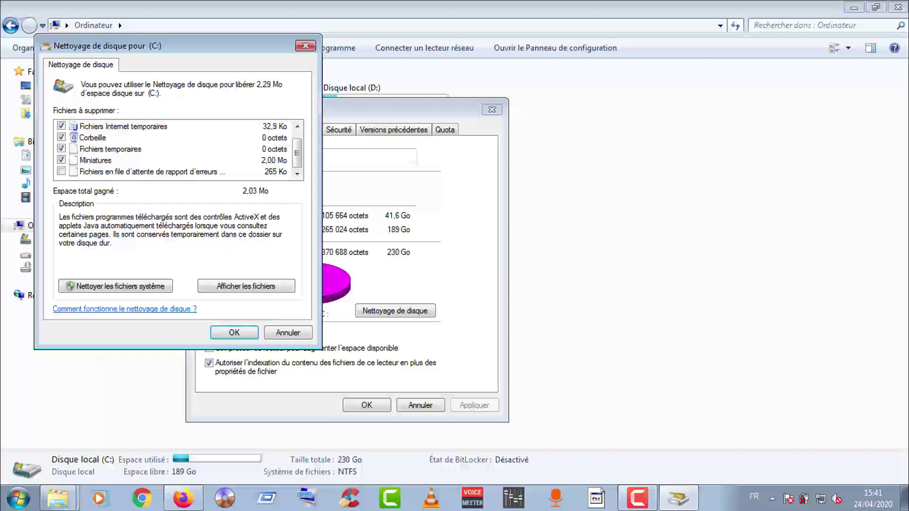
pyautogui.click(61, 171)
pyautogui.press('Home')
pyautogui.scroll(-1, 176, 149)
pyautogui.click(306, 45)
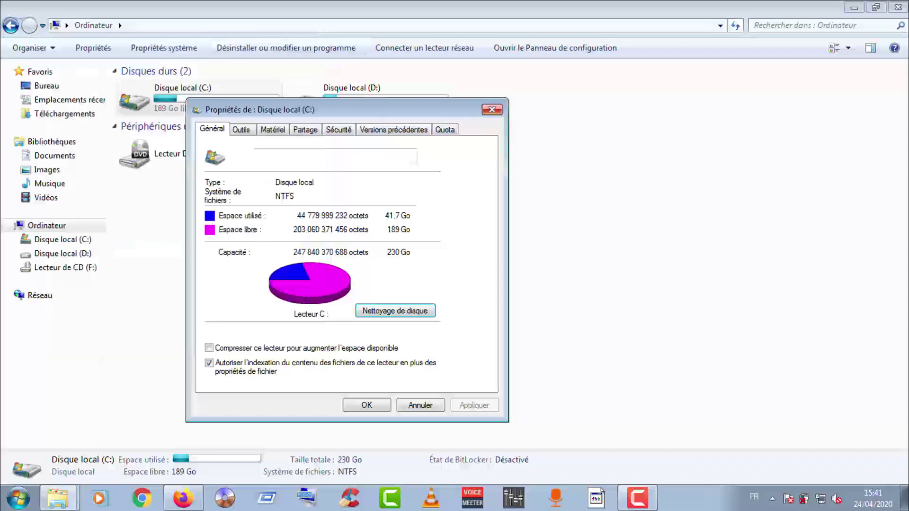
pyautogui.click(491, 109)
pyautogui.click(898, 7)
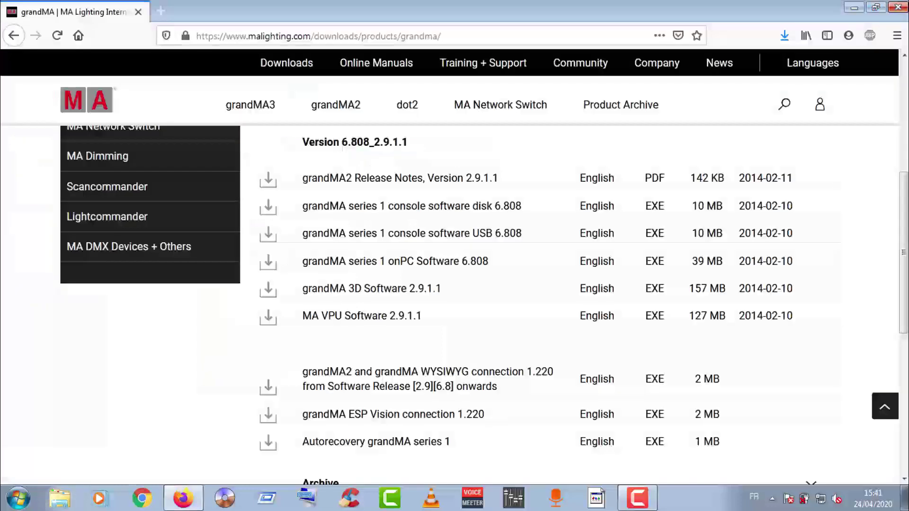
# Copy the downloaded gMA3D_[2.9.1][6.8]_v6.0.24.19818 installer from the Downloads folder to the desktop
pyautogui.click(784, 36)
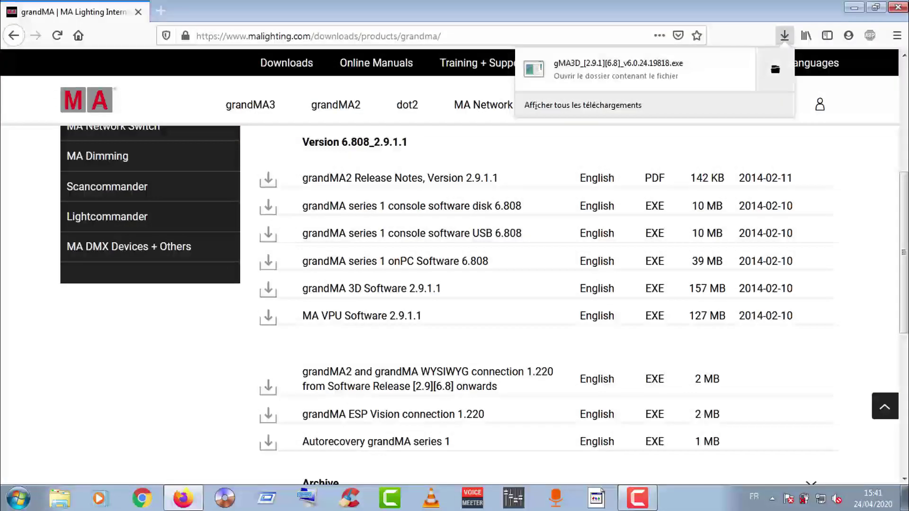
pyautogui.click(775, 69)
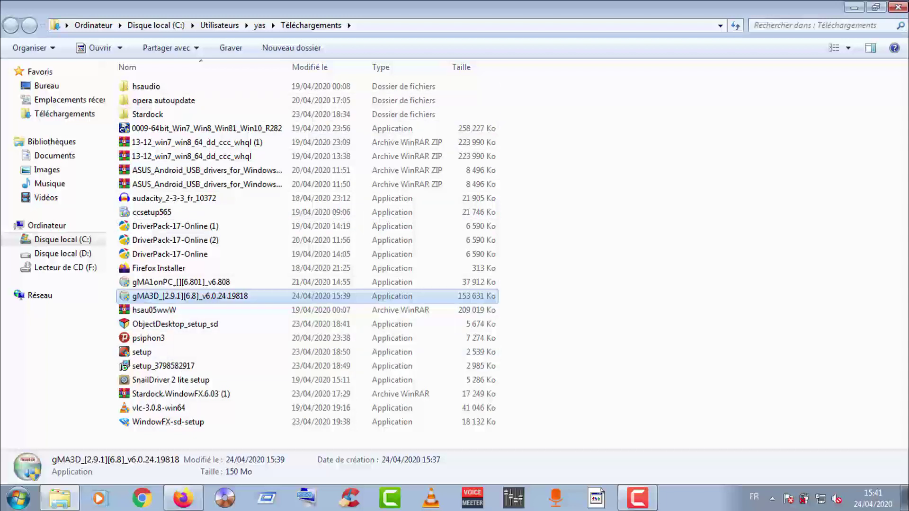
pyautogui.click(853, 7)
pyautogui.click(853, 7)
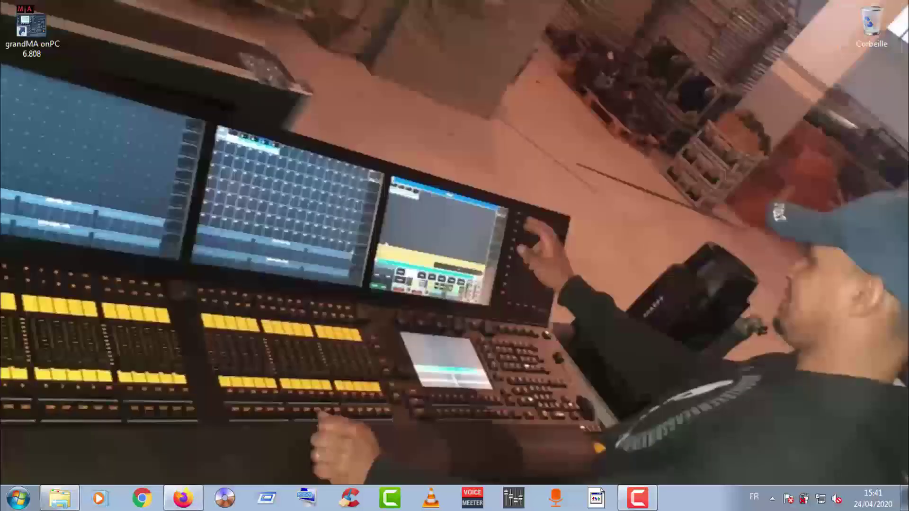
pyautogui.hotkey('ctrl', 'v')
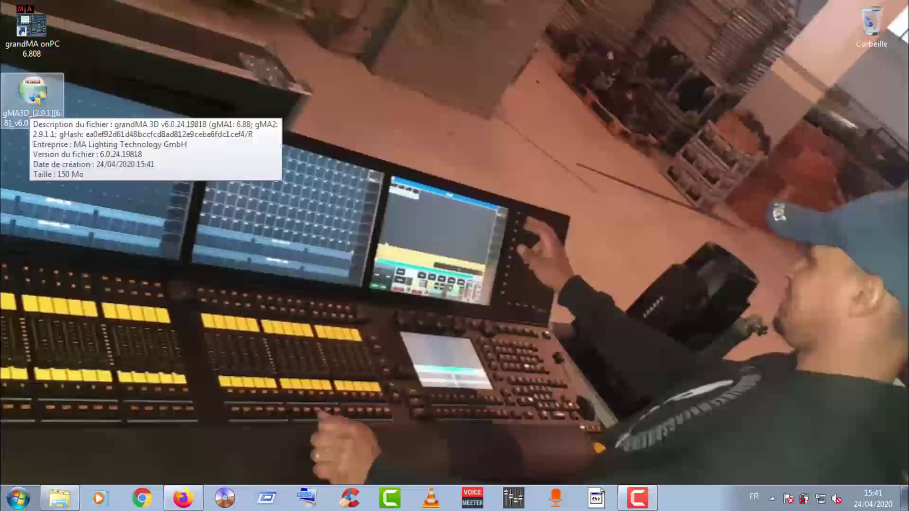
# Run the gMA3D installer as administrator, accept the licence agreement and start the installation in the default folder
pyautogui.rightClick(29, 107)
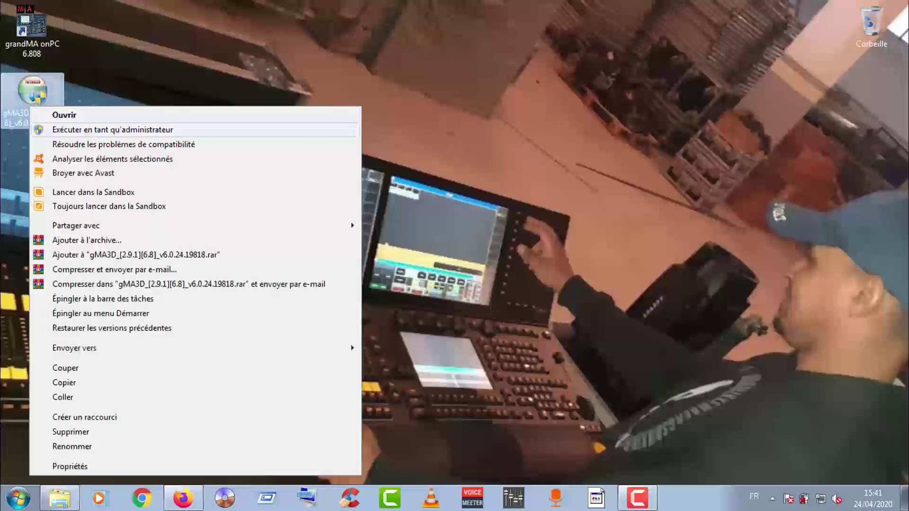
pyautogui.click(112, 130)
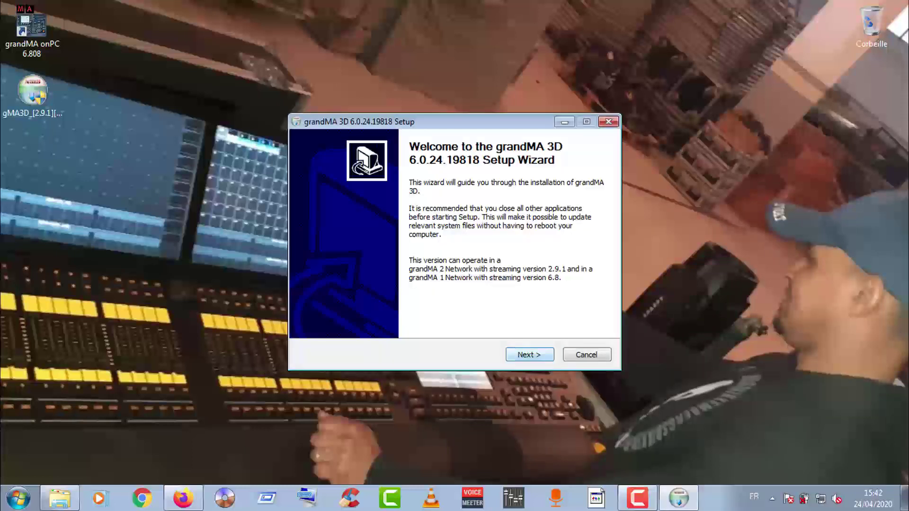
pyautogui.press('Return')
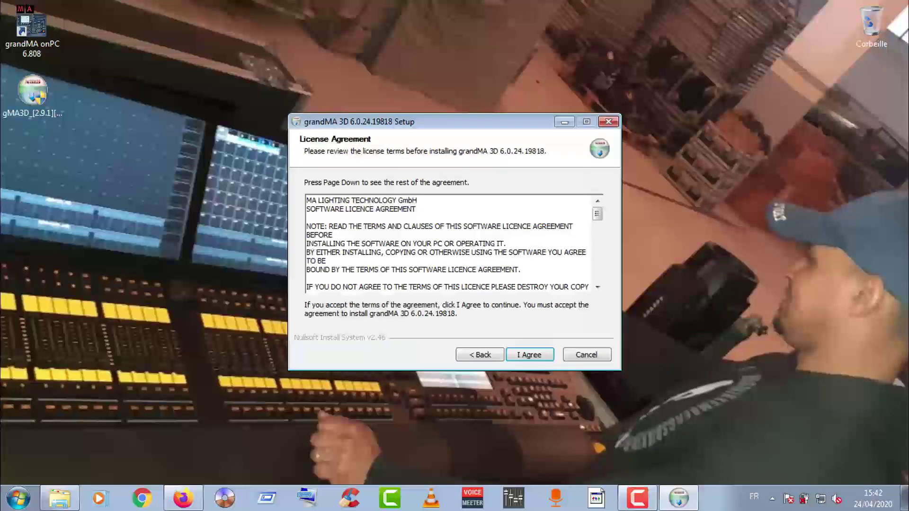
pyautogui.press('Return')
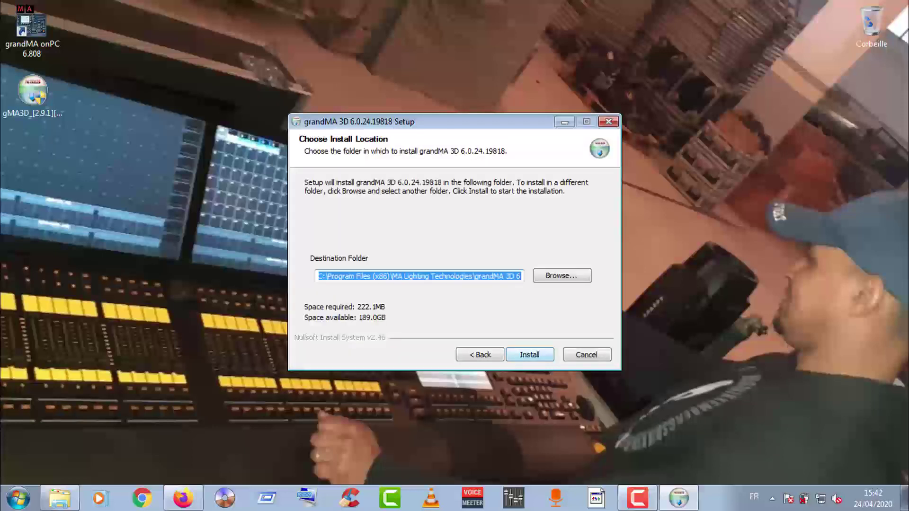
pyautogui.press('Return')
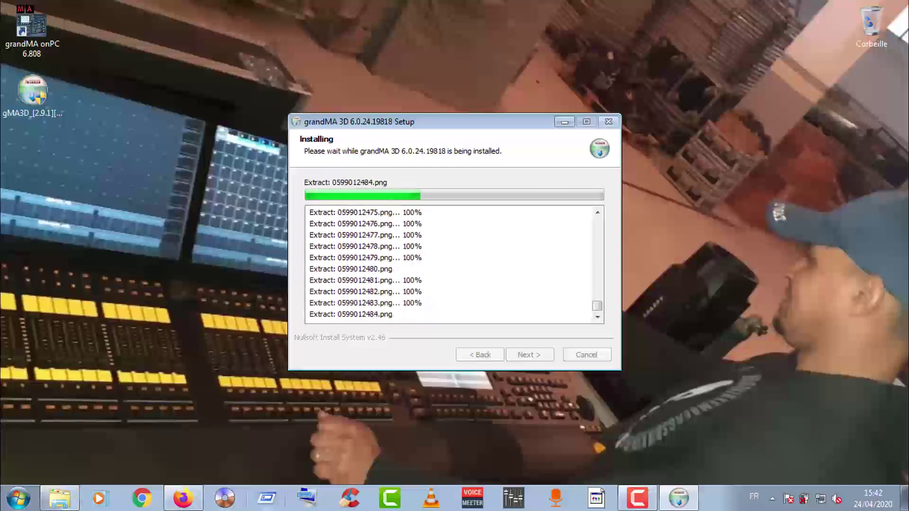
# Open the Windows System Configuration window by running msconfig
pyautogui.press('super+r')
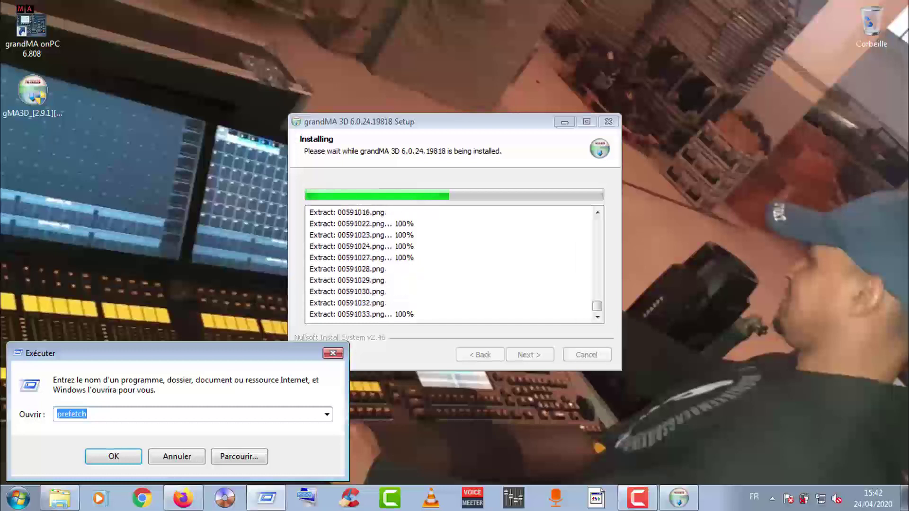
pyautogui.write('m')
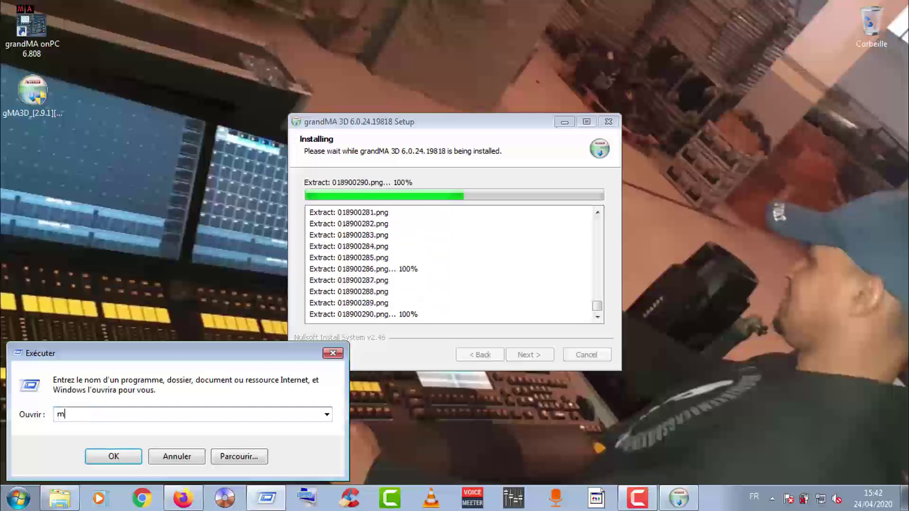
pyautogui.write('scon')
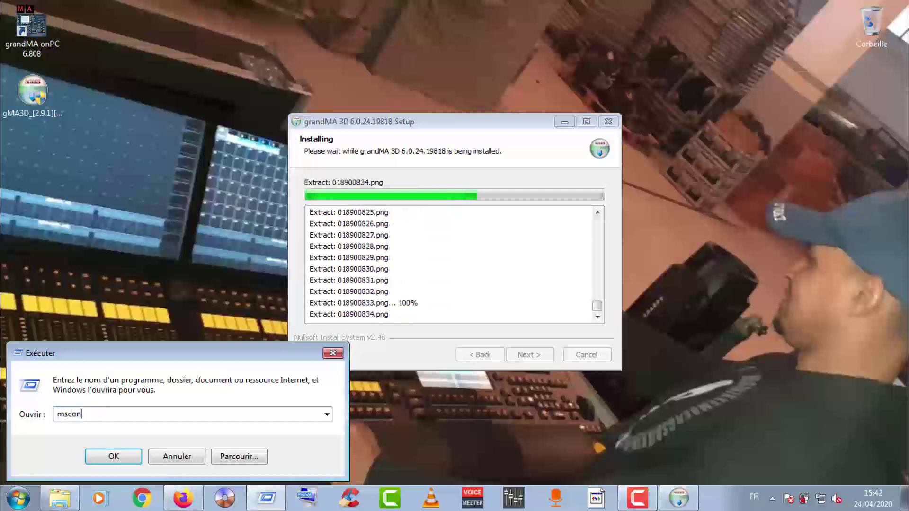
pyautogui.write('fig')
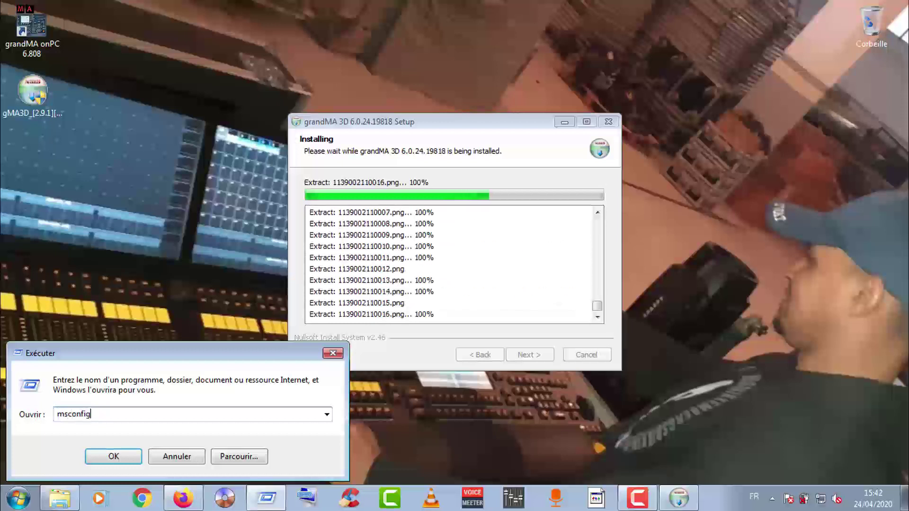
pyautogui.press('Return')
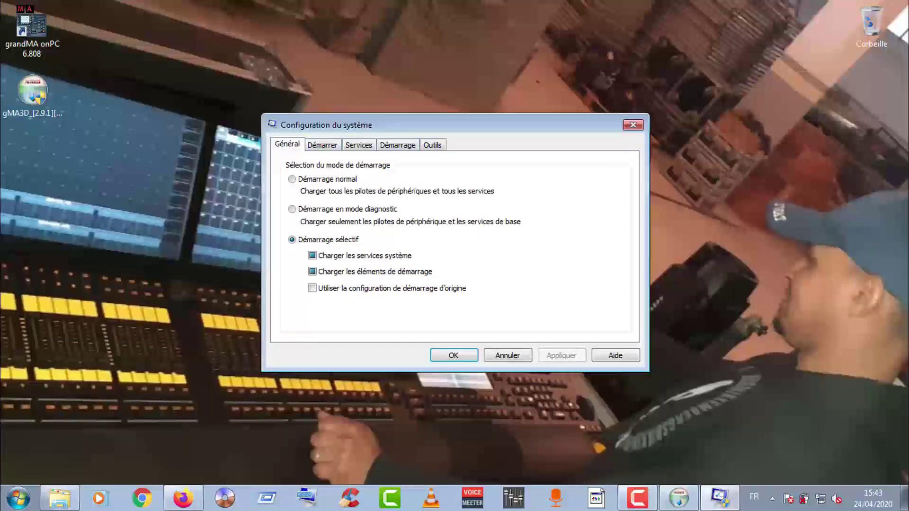
# Set the number of processors to 4 in the advanced boot options and confirm
pyautogui.hotkey('ctrl', 'Tab')
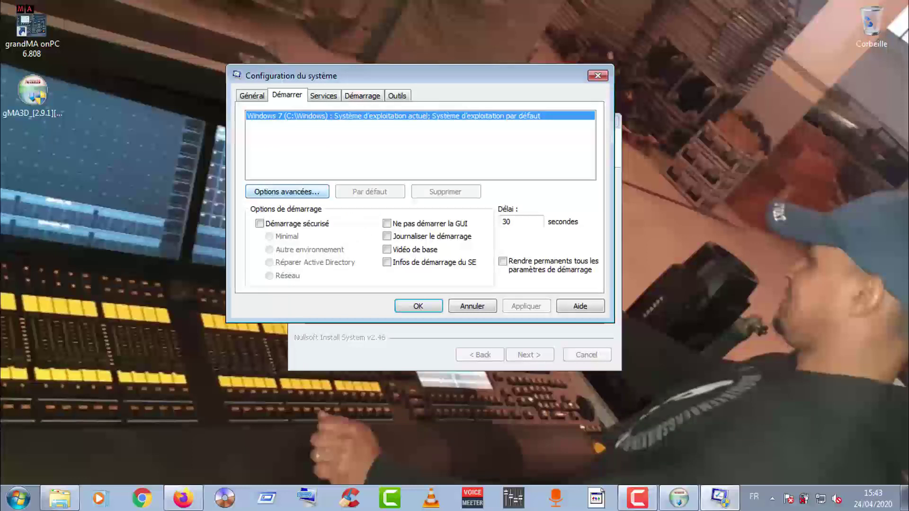
pyautogui.press('space')
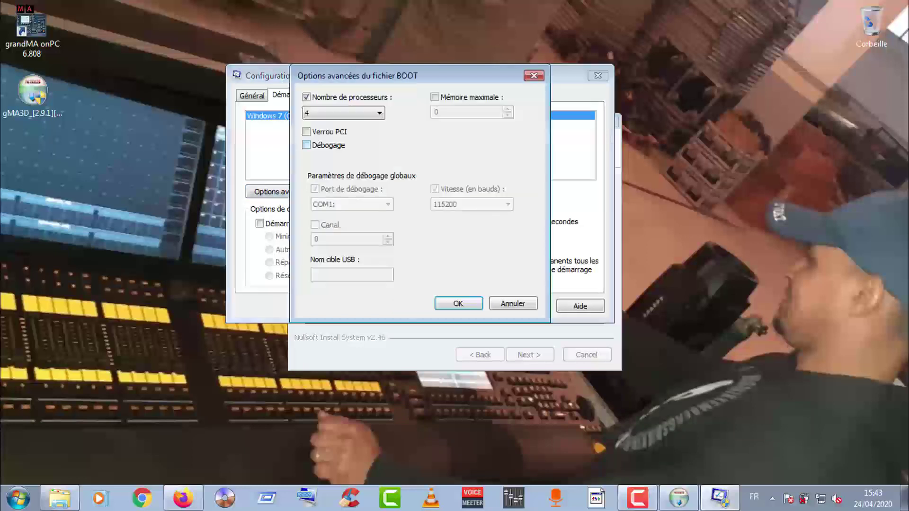
pyautogui.hotkey('alt', 'Down')
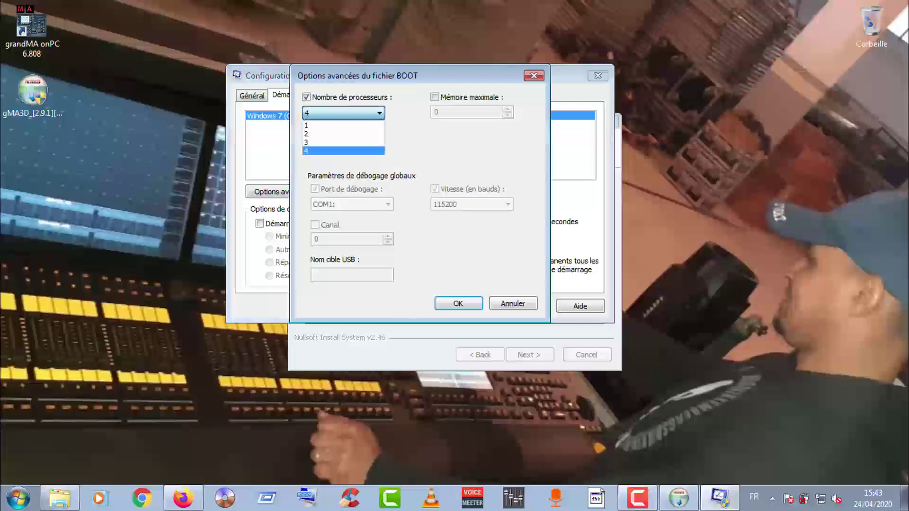
pyautogui.press('Down')
pyautogui.press('Down')
pyautogui.press('Down')
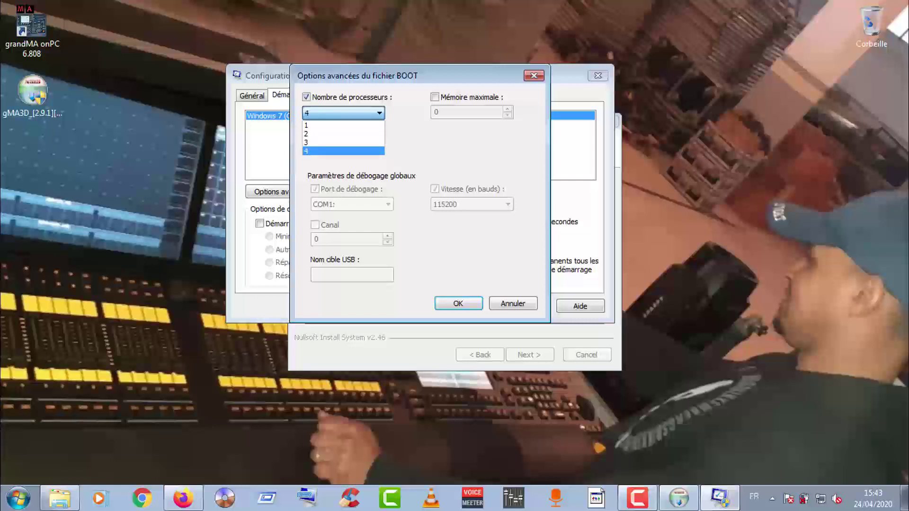
pyautogui.press('Return')
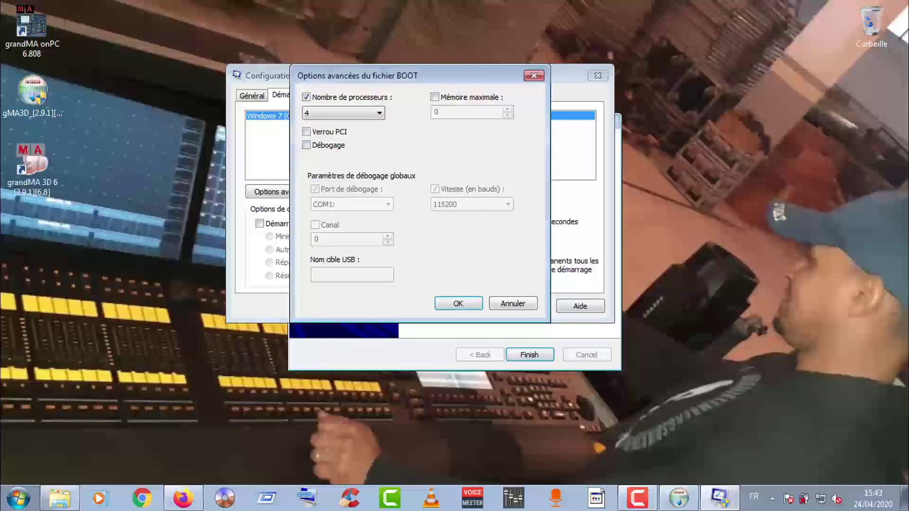
pyautogui.press('Return')
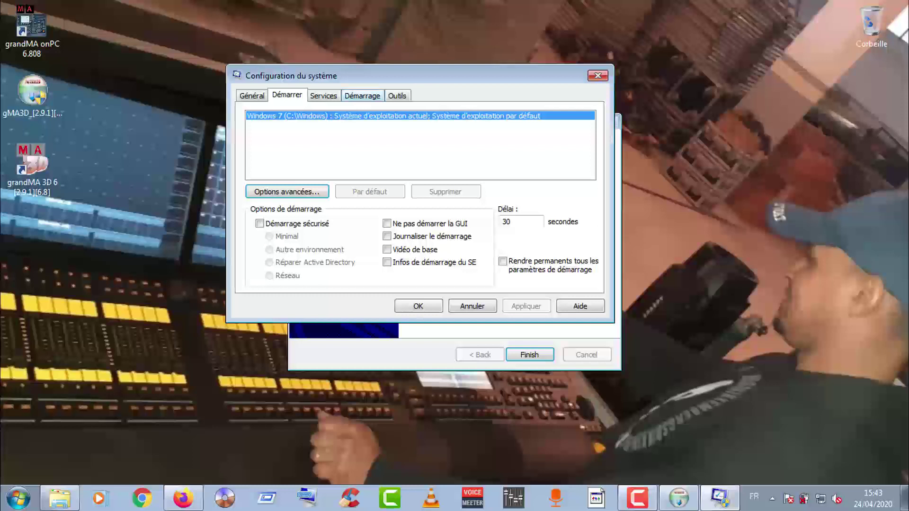
# Disable the Adobe updater and CCleaner startup items, then close System Configuration without applying
pyautogui.click(363, 95)
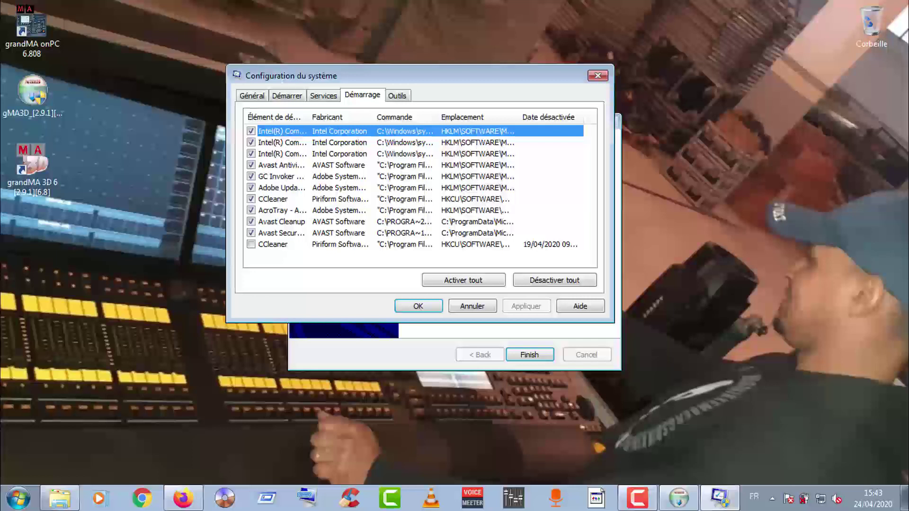
pyautogui.click(250, 187)
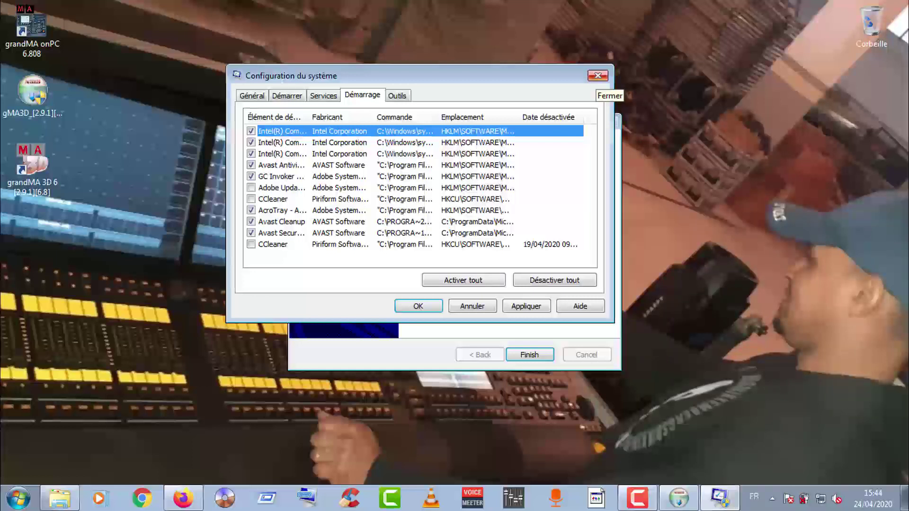
pyautogui.click(598, 76)
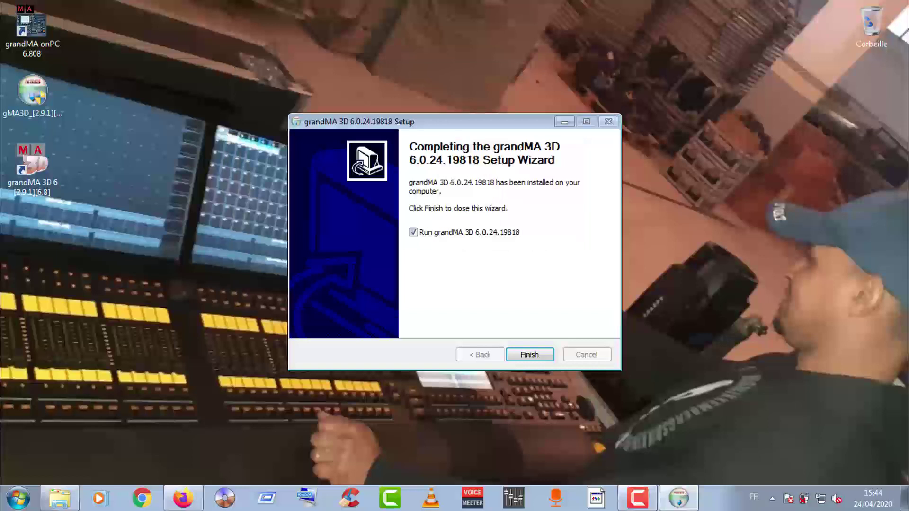
# Finish the setup wizard with grandMA 3D launched and move its window toward the desktop's upper right
pyautogui.click(529, 354)
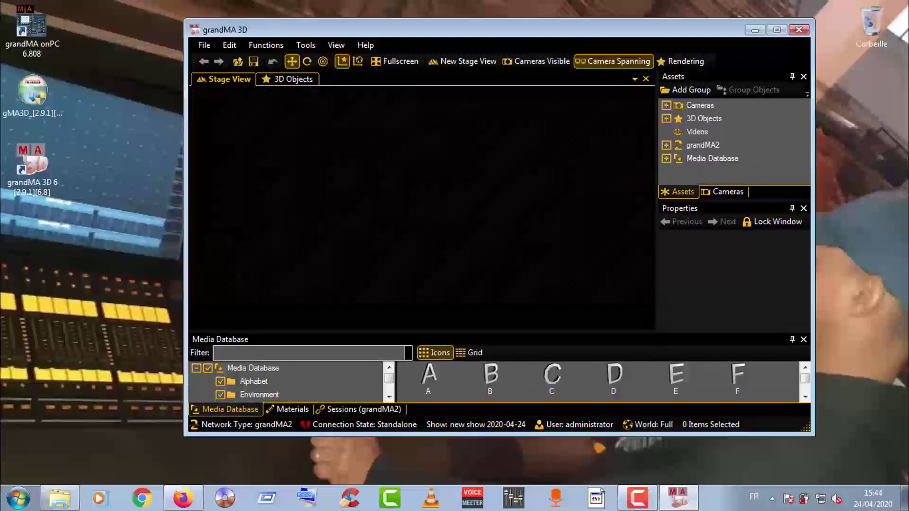
pyautogui.moveTo(473, 29); pyautogui.dragTo(522, 12)
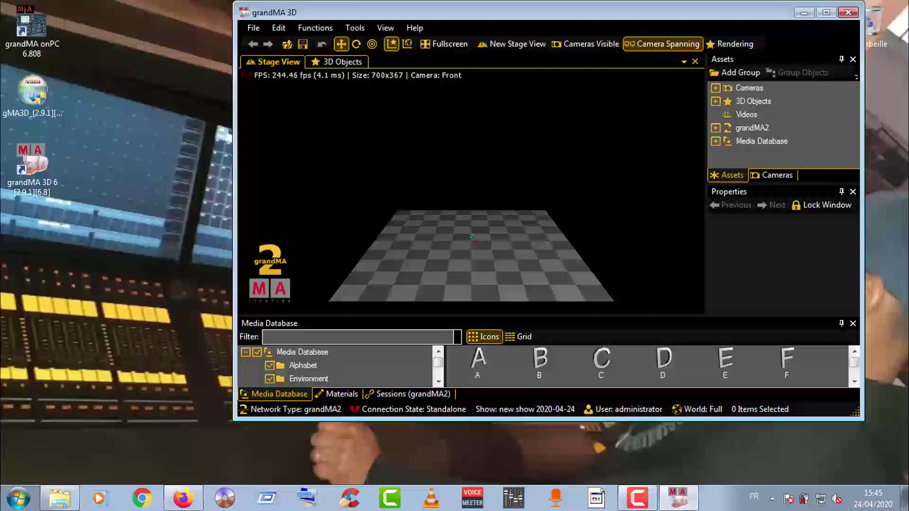
# Show the grandMA2 sessions, request a restart with the grandMA1 network, and dismiss the restart question
pyautogui.click(408, 394)
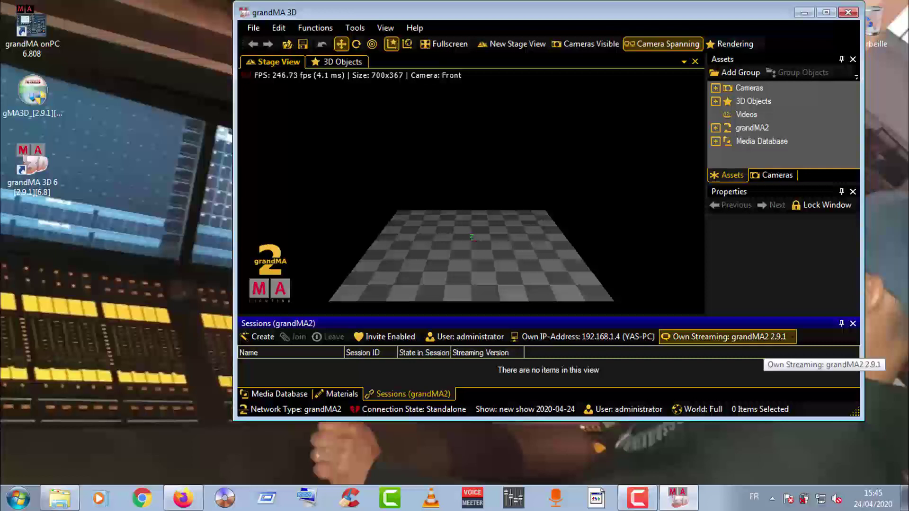
pyautogui.click(765, 337)
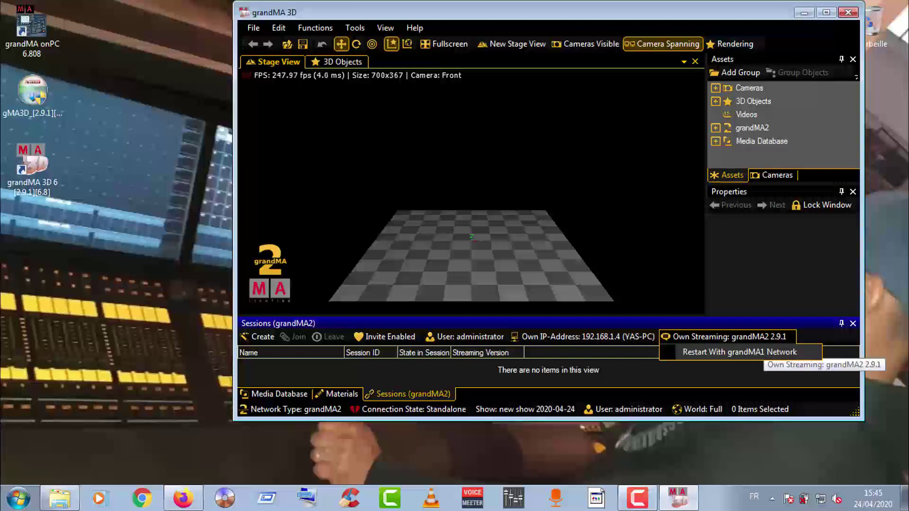
pyautogui.click(705, 353)
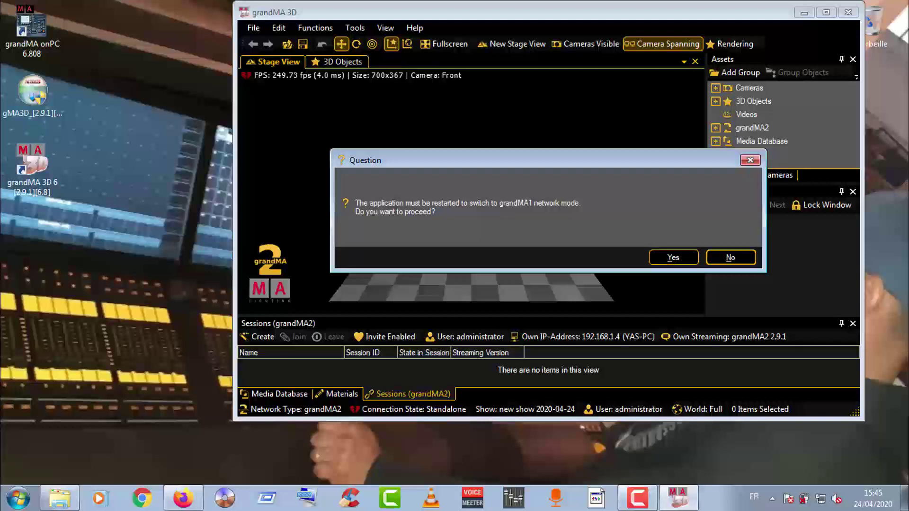
pyautogui.click(749, 160)
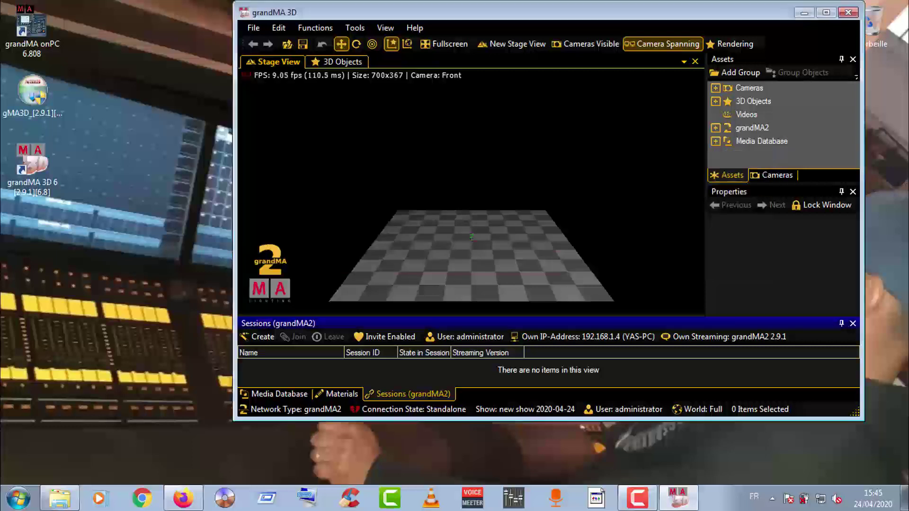